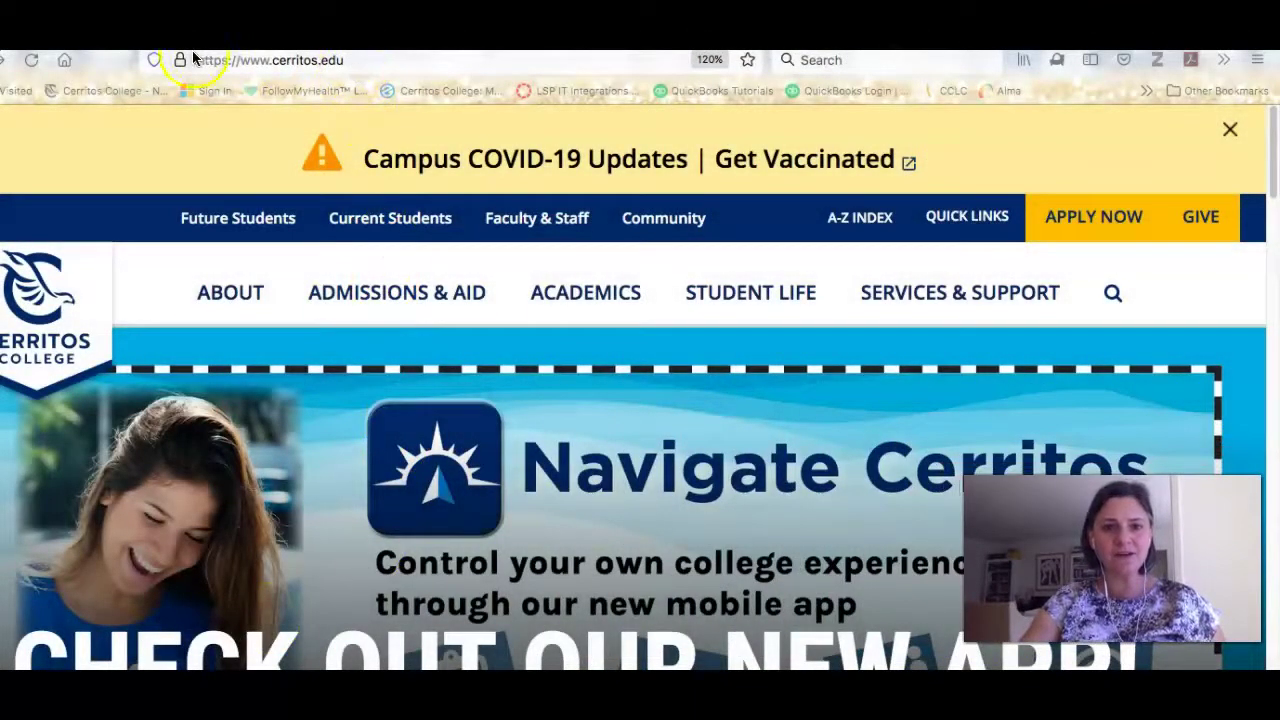
- Reach Library Services through Quick Links > Library & Chat, opening and closing the librarian chat
{"action": "left_click", "coordinate": [980, 222]}
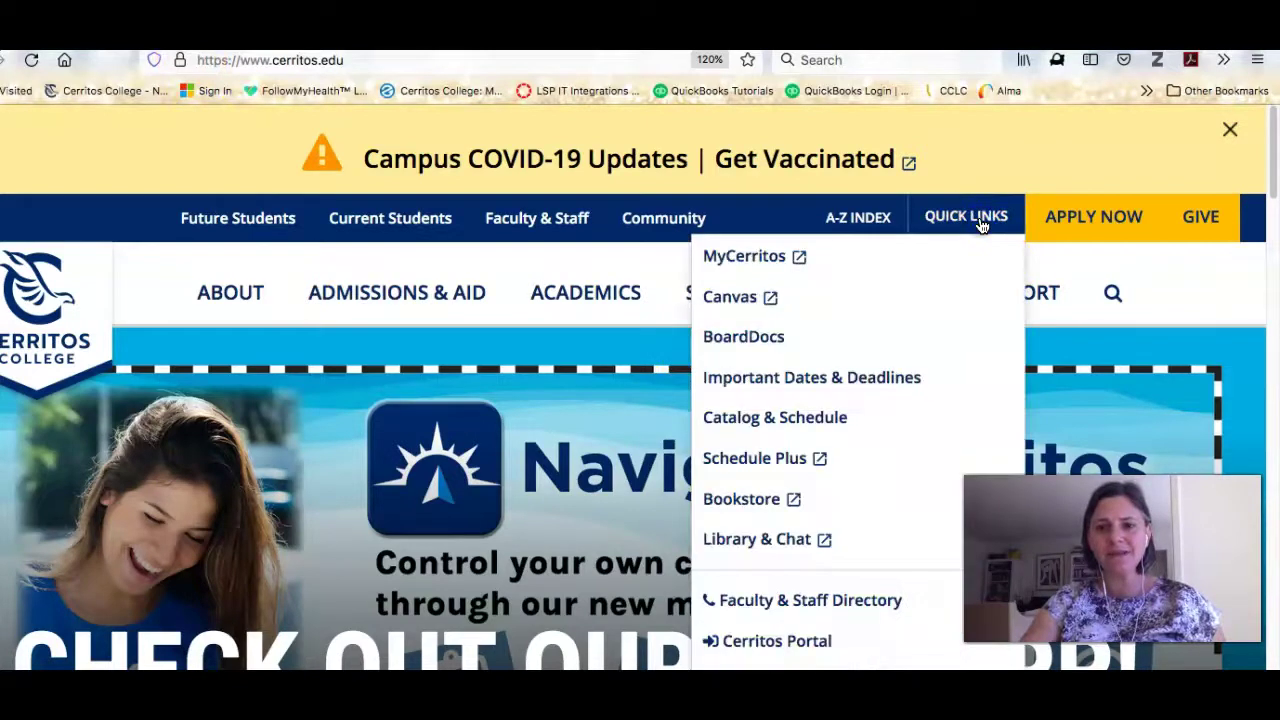
{"action": "left_click", "coordinate": [752, 543]}
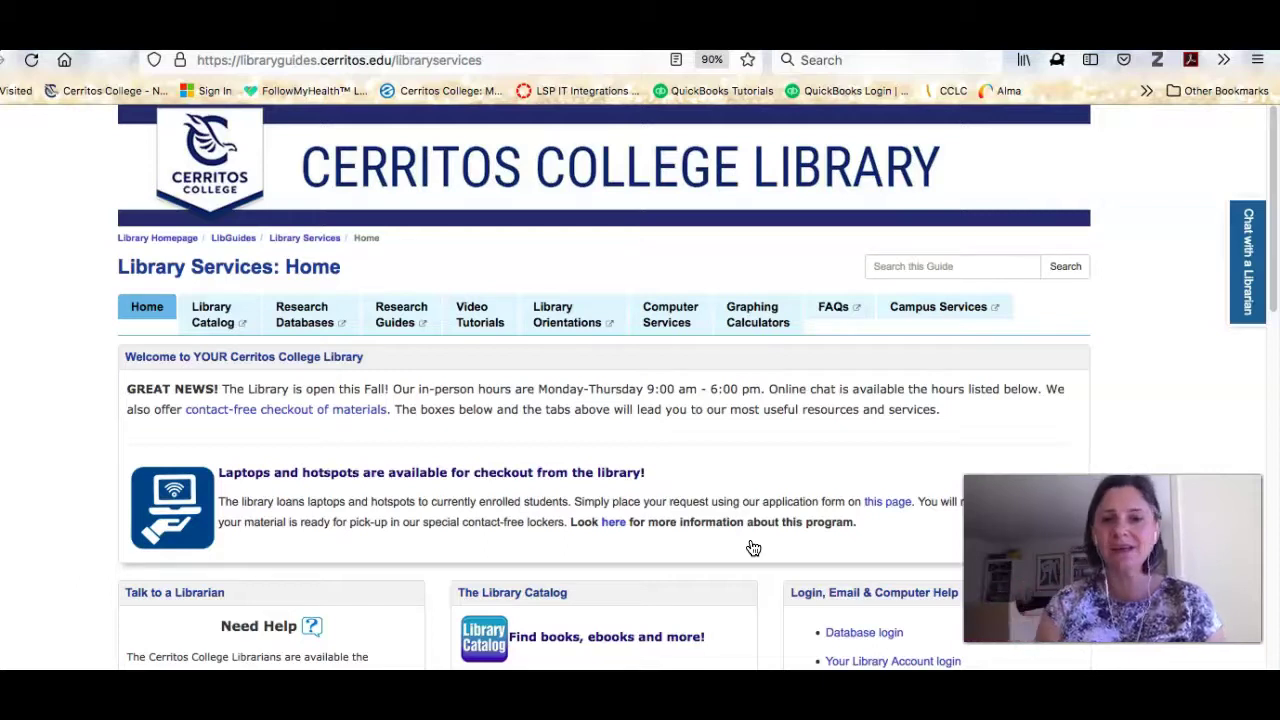
{"action": "left_click", "coordinate": [1249, 288]}
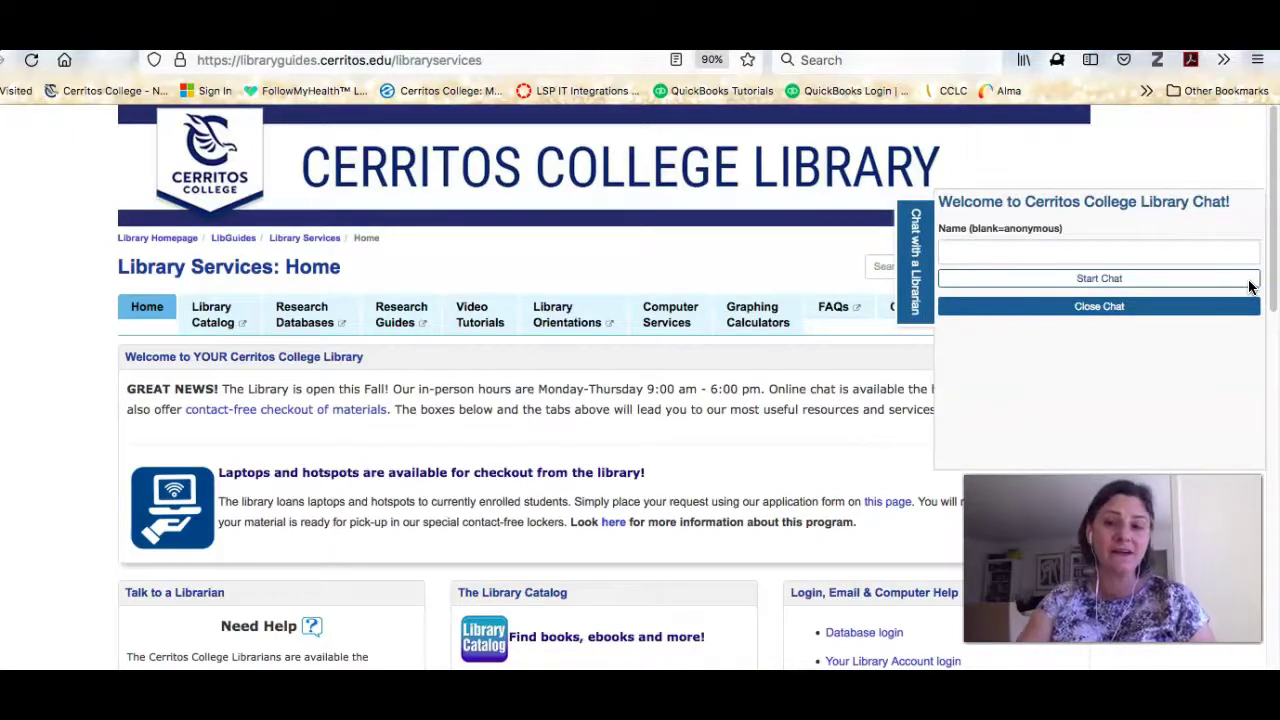
{"action": "left_click", "coordinate": [915, 245]}
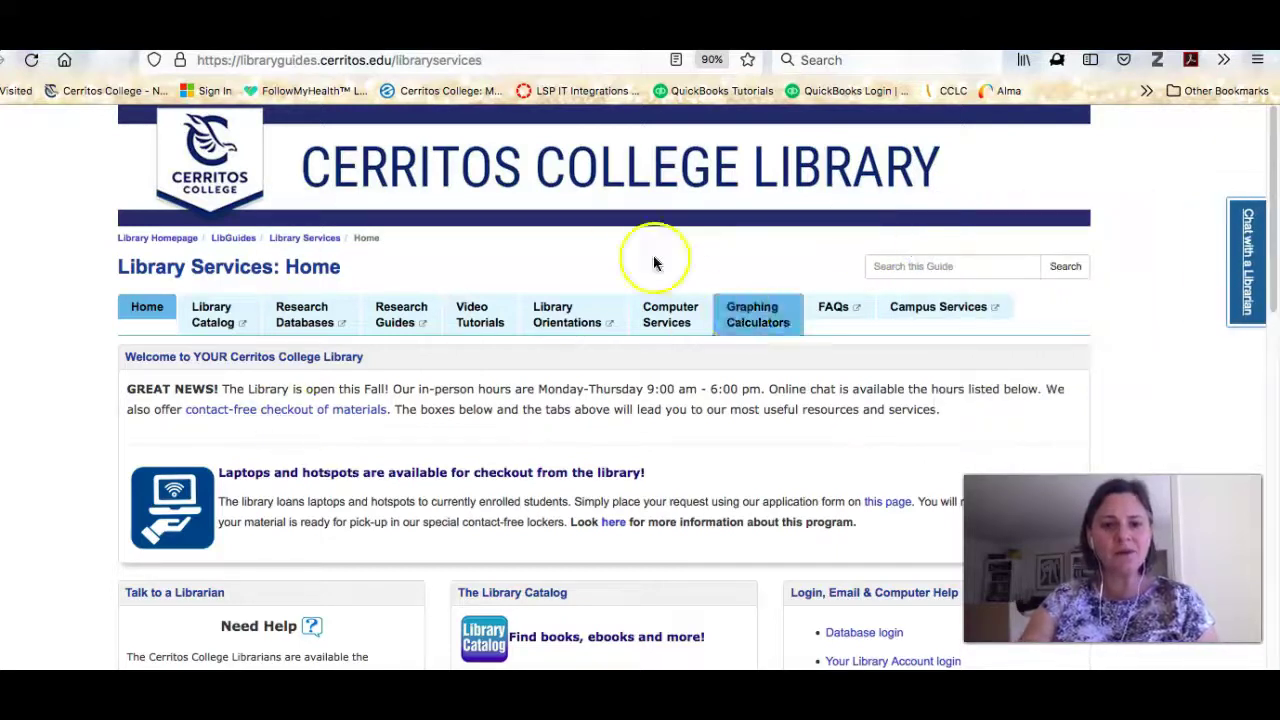
- Browse the Research Databases A-Z list, then return to the Gender Roles ENGL 100 guide
{"action": "left_click", "coordinate": [296, 322]}
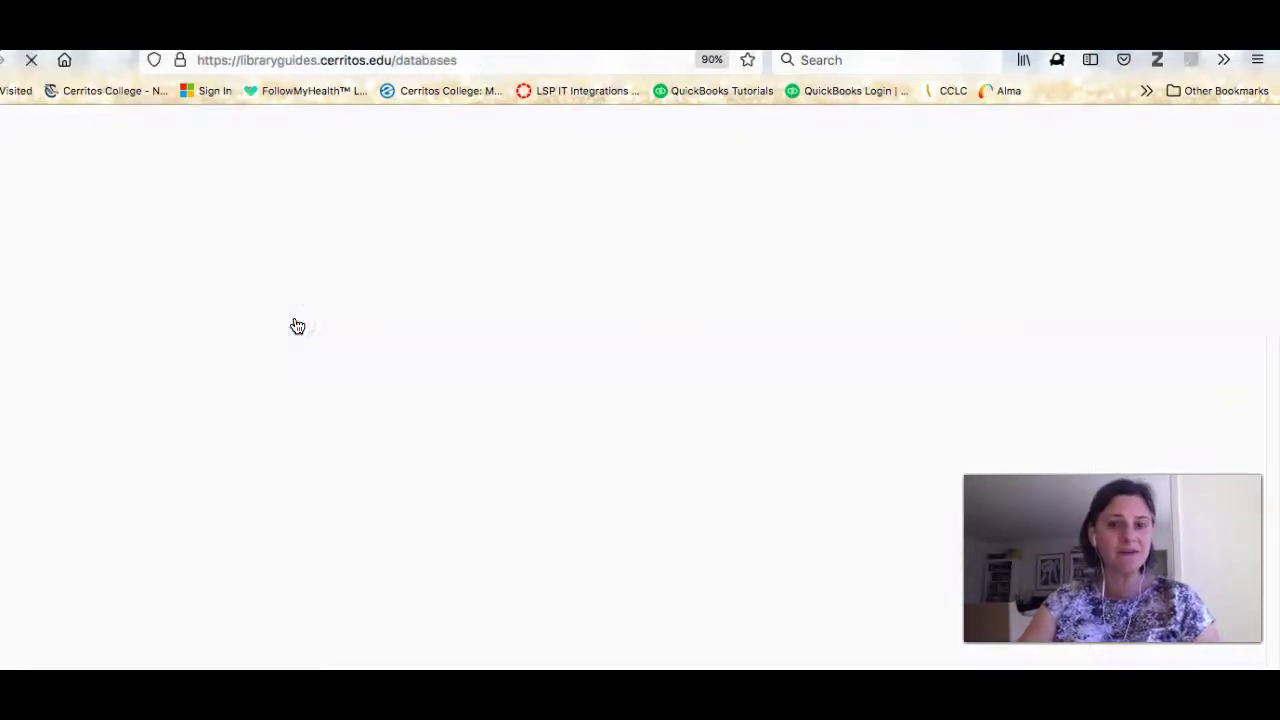
{"action": "scroll", "coordinate": [330, 395], "scroll_direction": "down", "scroll_amount": 5}
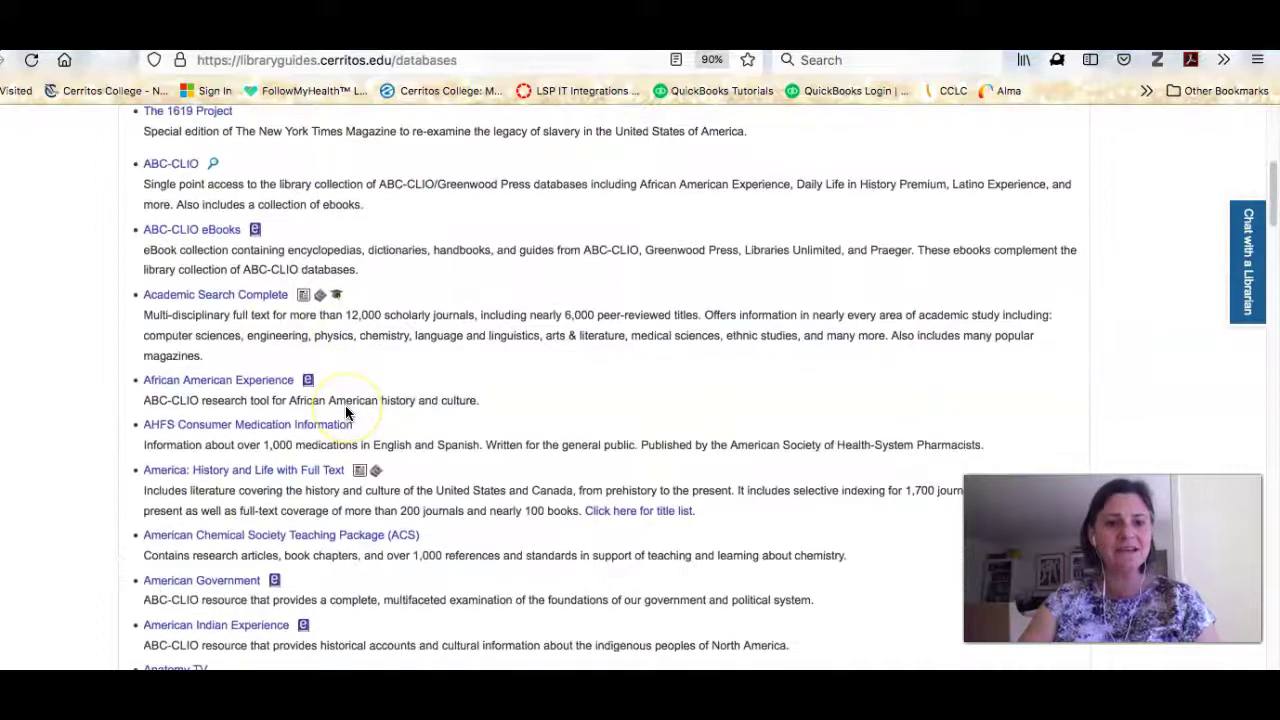
{"action": "scroll", "coordinate": [346, 412], "scroll_direction": "up", "scroll_amount": 5}
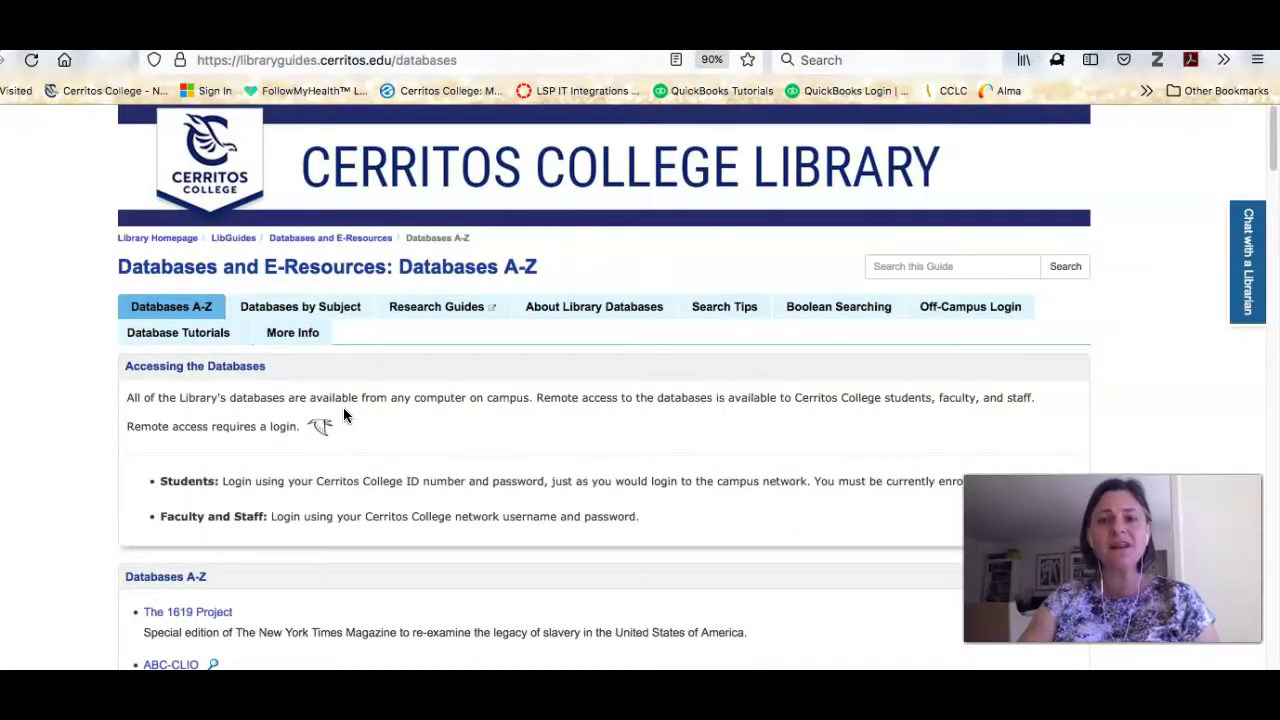
{"action": "key", "text": "alt+Left"}
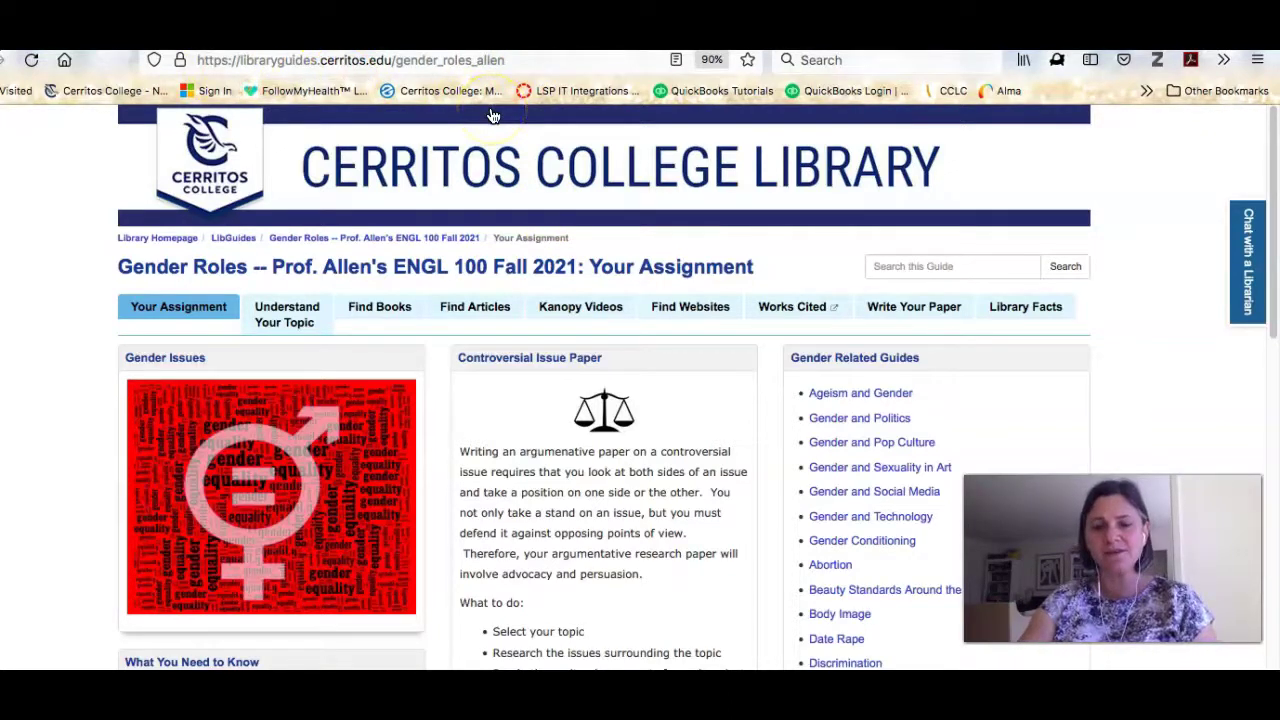
- Open the Academic Search Complete link under Useful Databases on the Find Articles page
{"action": "left_click", "coordinate": [473, 318]}
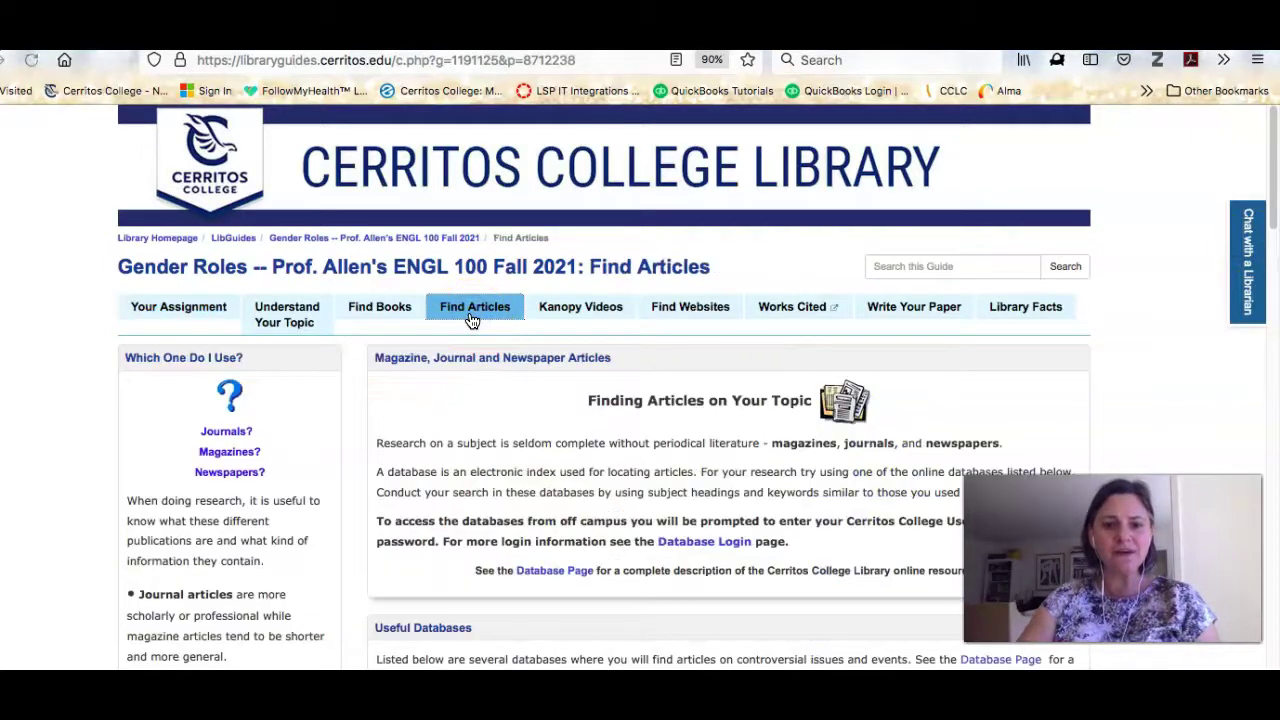
{"action": "scroll", "coordinate": [515, 401], "scroll_direction": "down", "scroll_amount": 9}
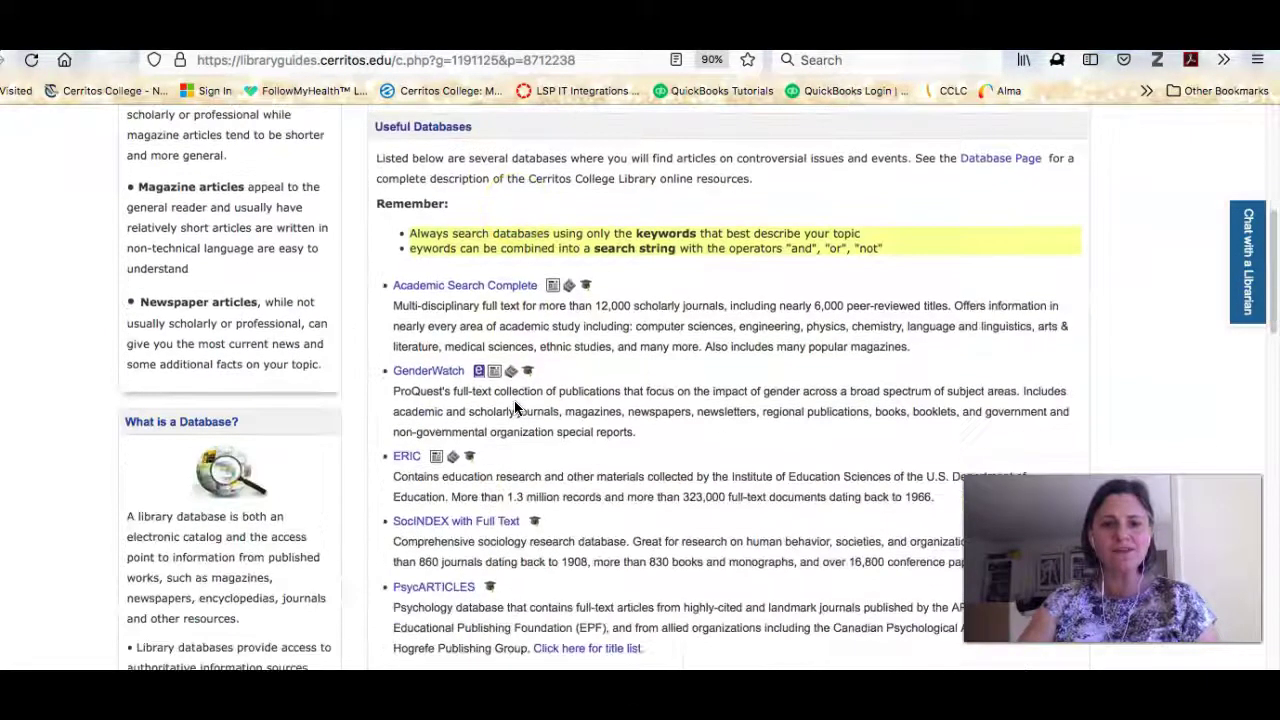
{"action": "scroll", "coordinate": [515, 407], "scroll_direction": "down", "scroll_amount": 3}
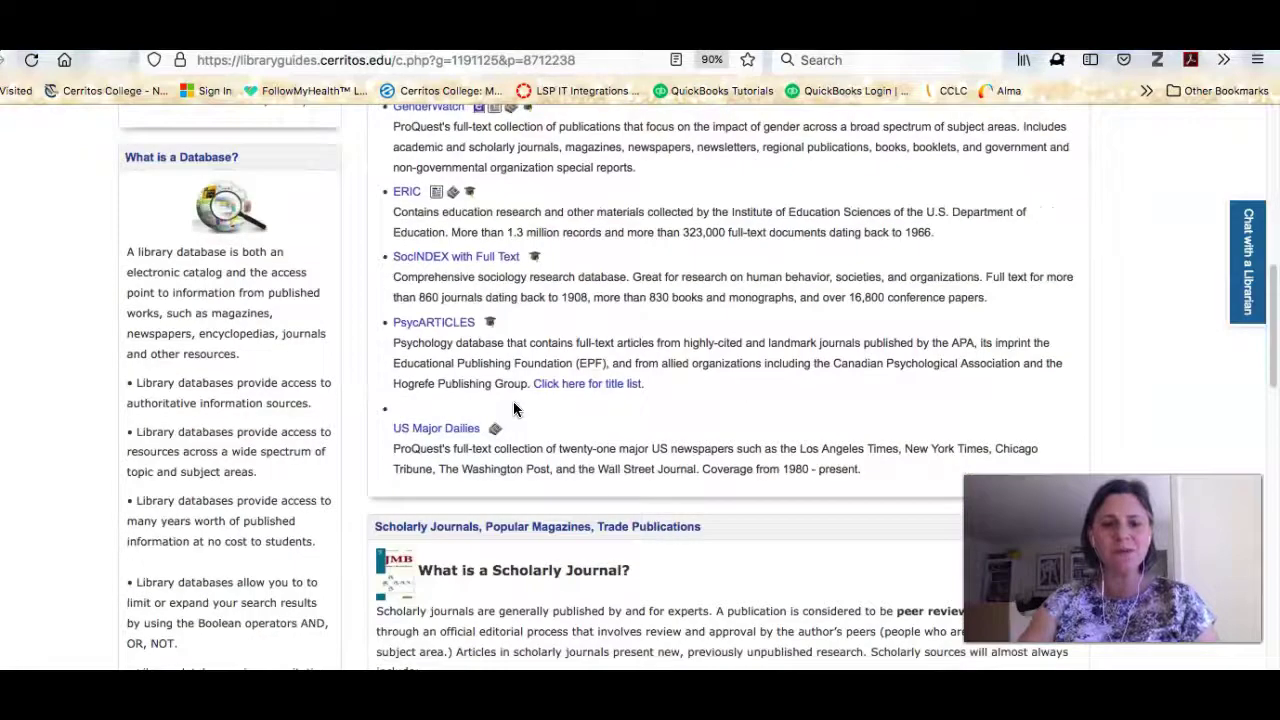
{"action": "scroll", "coordinate": [512, 403], "scroll_direction": "up", "scroll_amount": 4}
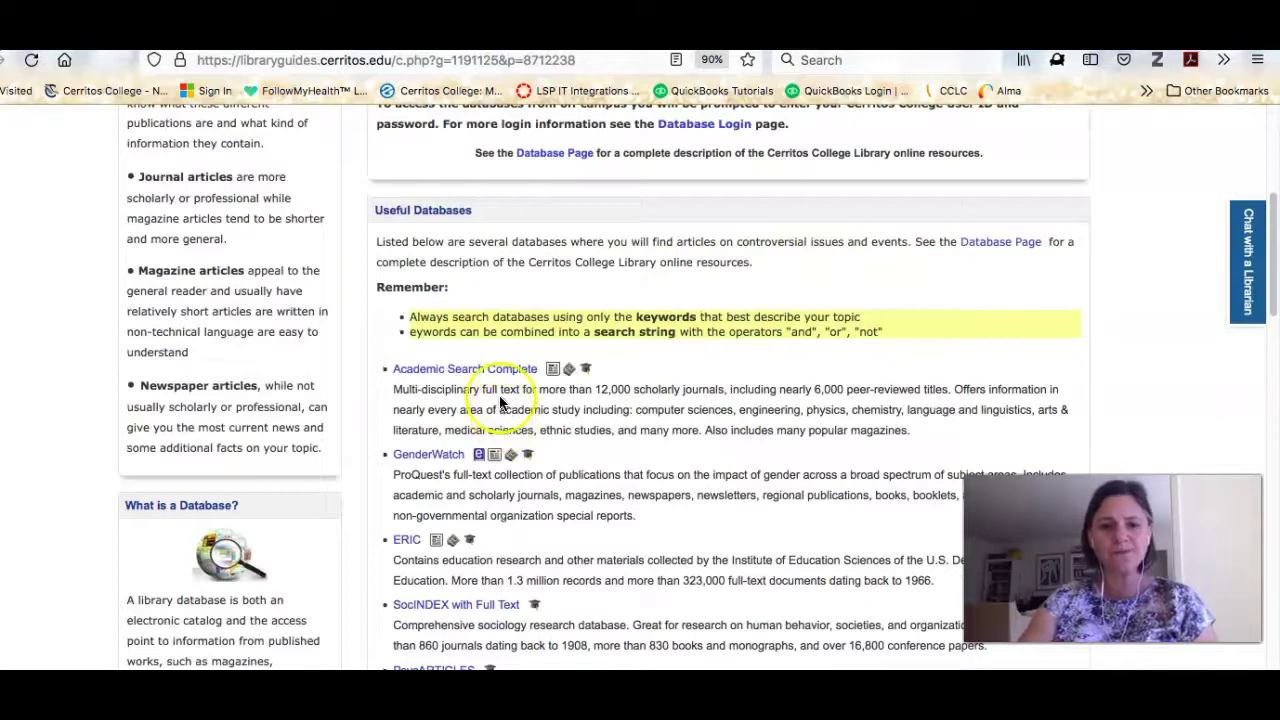
{"action": "left_click", "coordinate": [466, 376]}
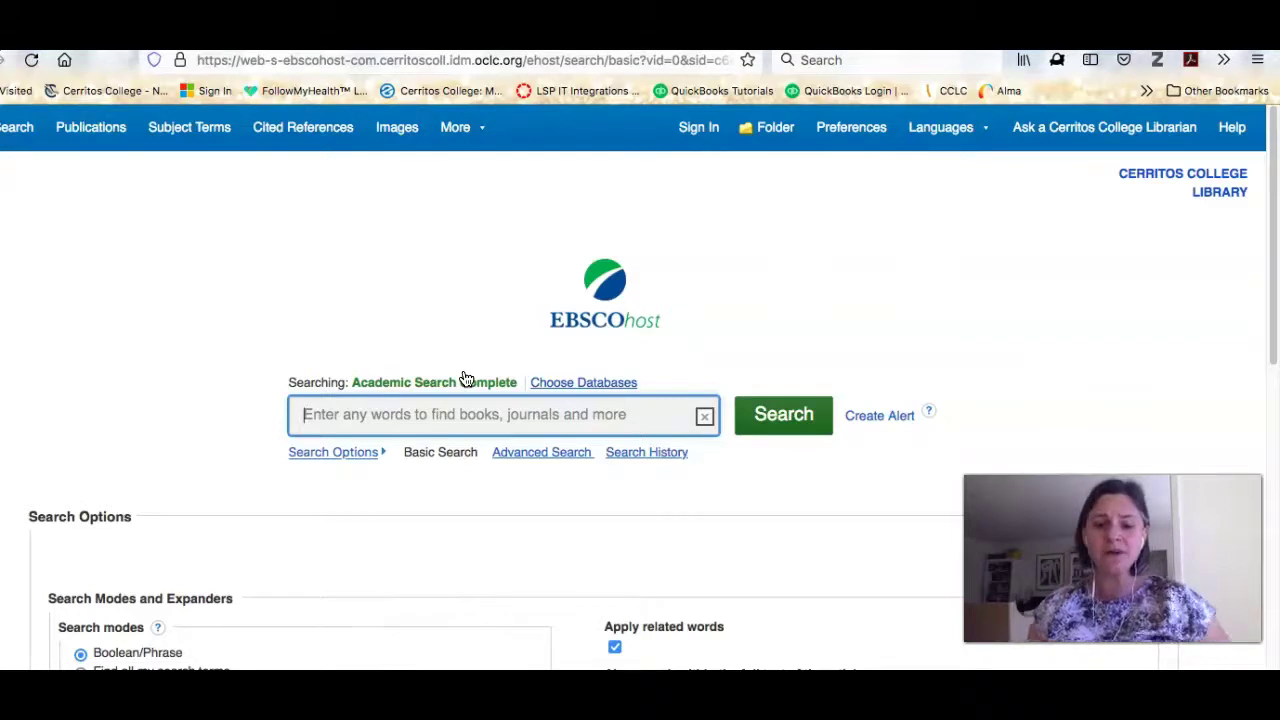
- Search for 'gender AND toys' and adjust the browser zoom on the 1,630 results
{"action": "type", "text": "gender AND t"}
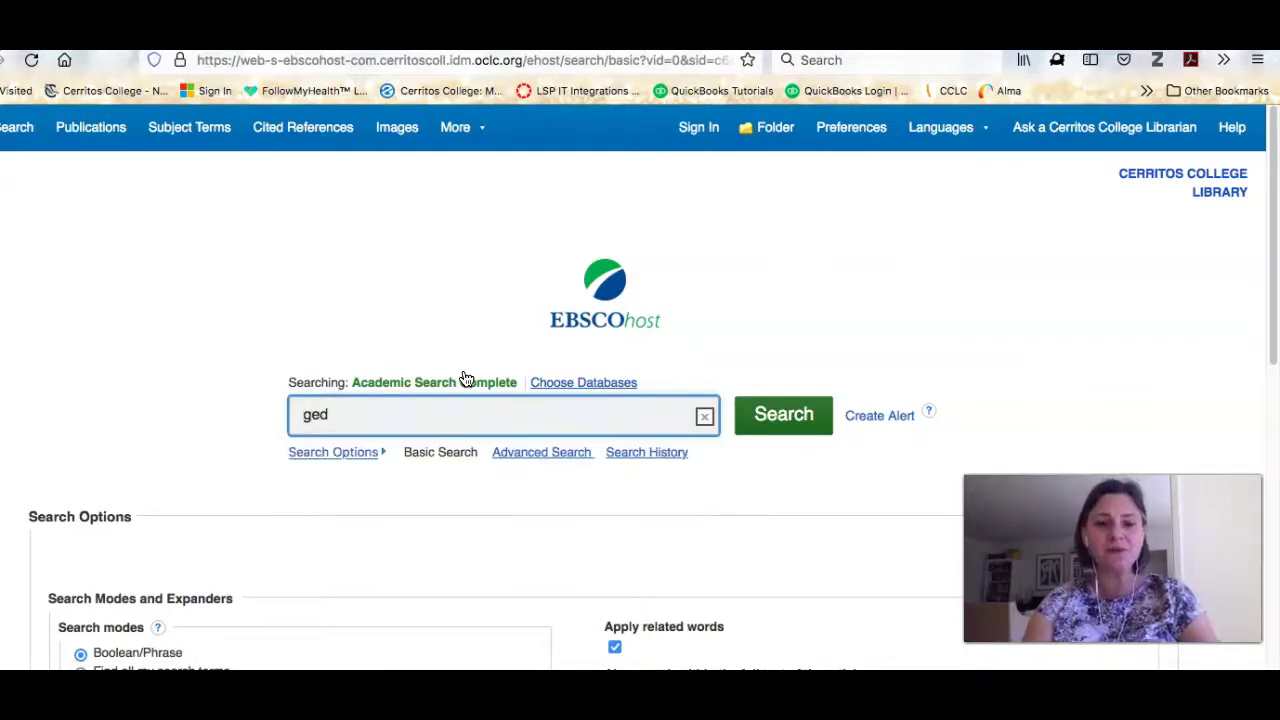
{"action": "type", "text": "oys"}
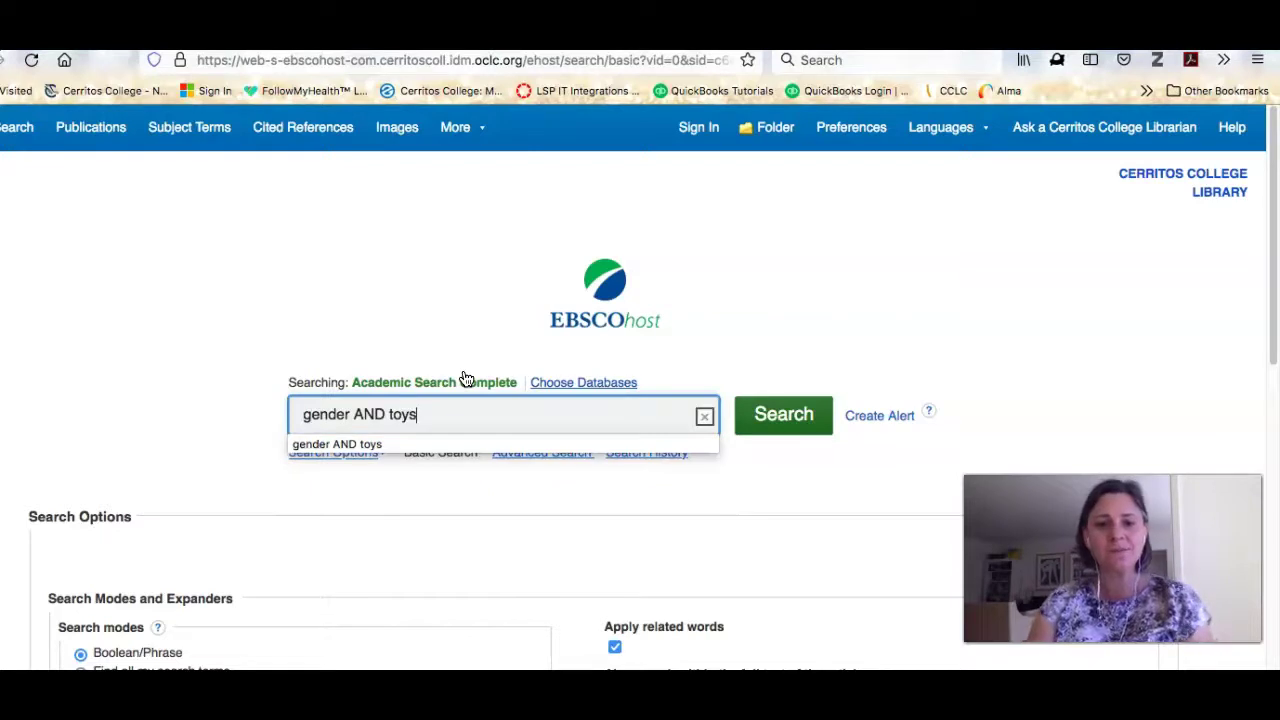
{"action": "key", "text": "Return"}
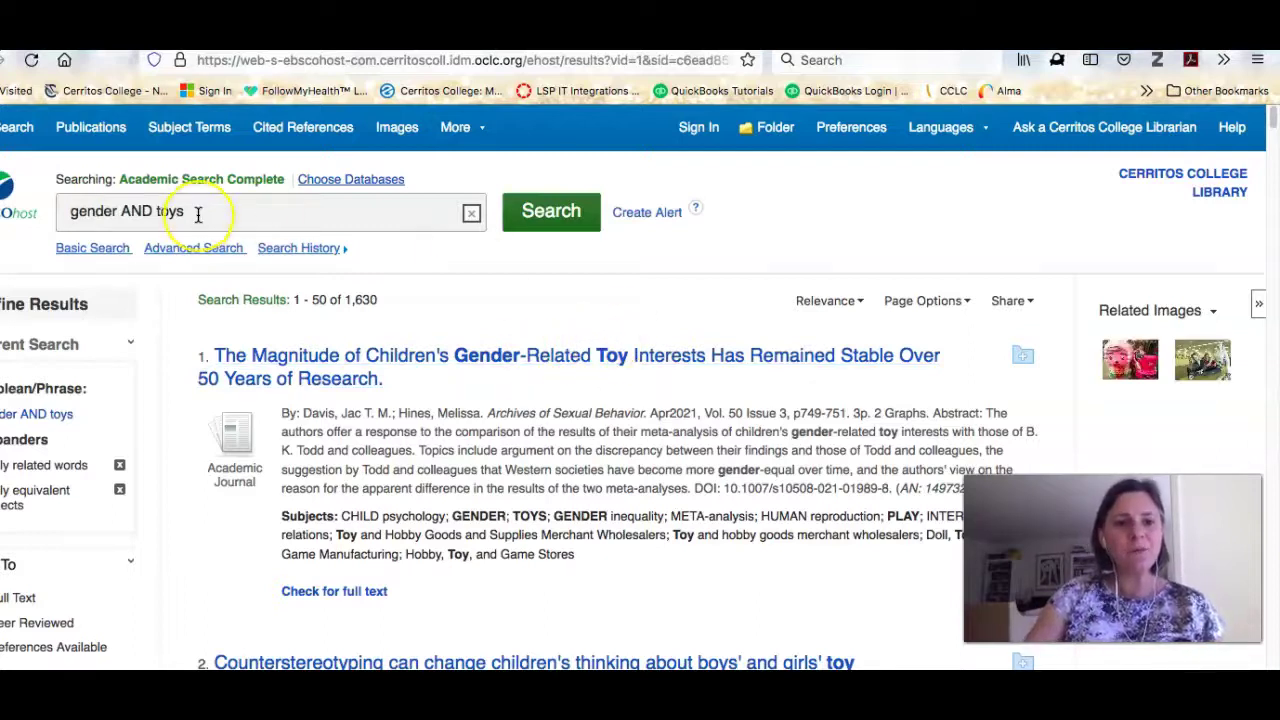
{"action": "key", "text": "ctrl+plus"}
{"action": "key", "text": "ctrl+plus"}
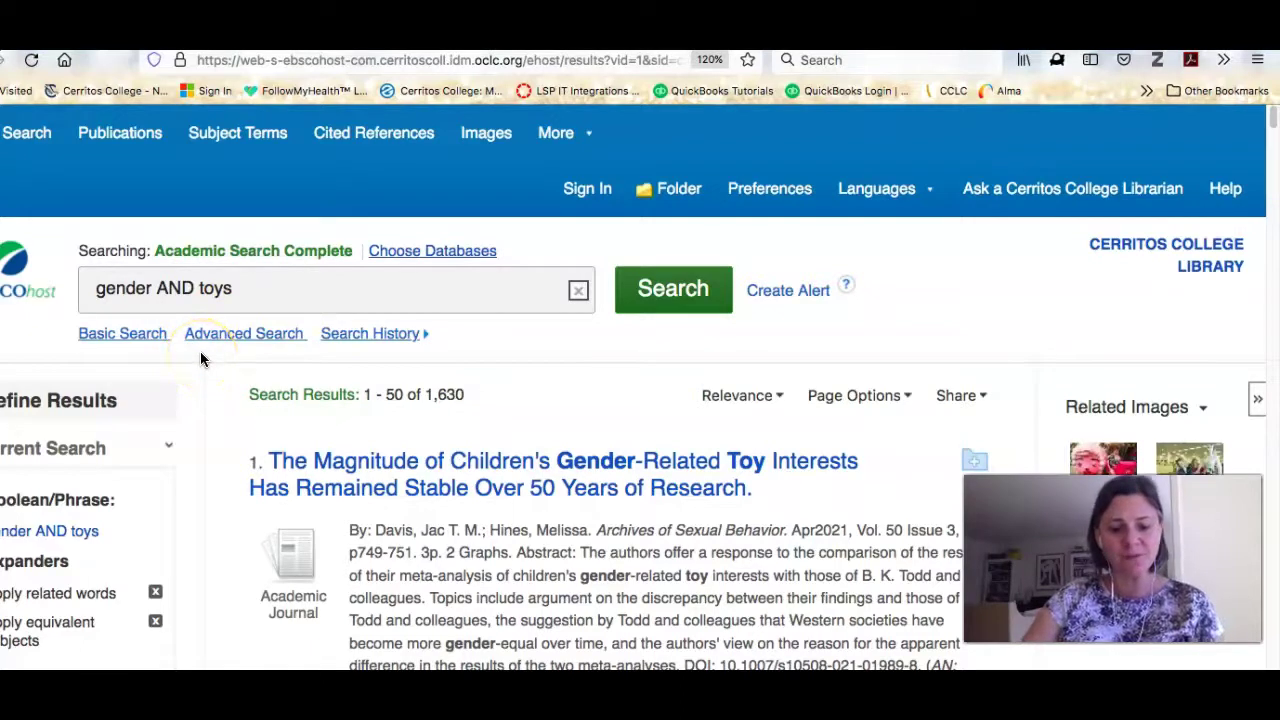
{"action": "key", "text": "super+minus"}
{"action": "key", "text": "super+minus"}
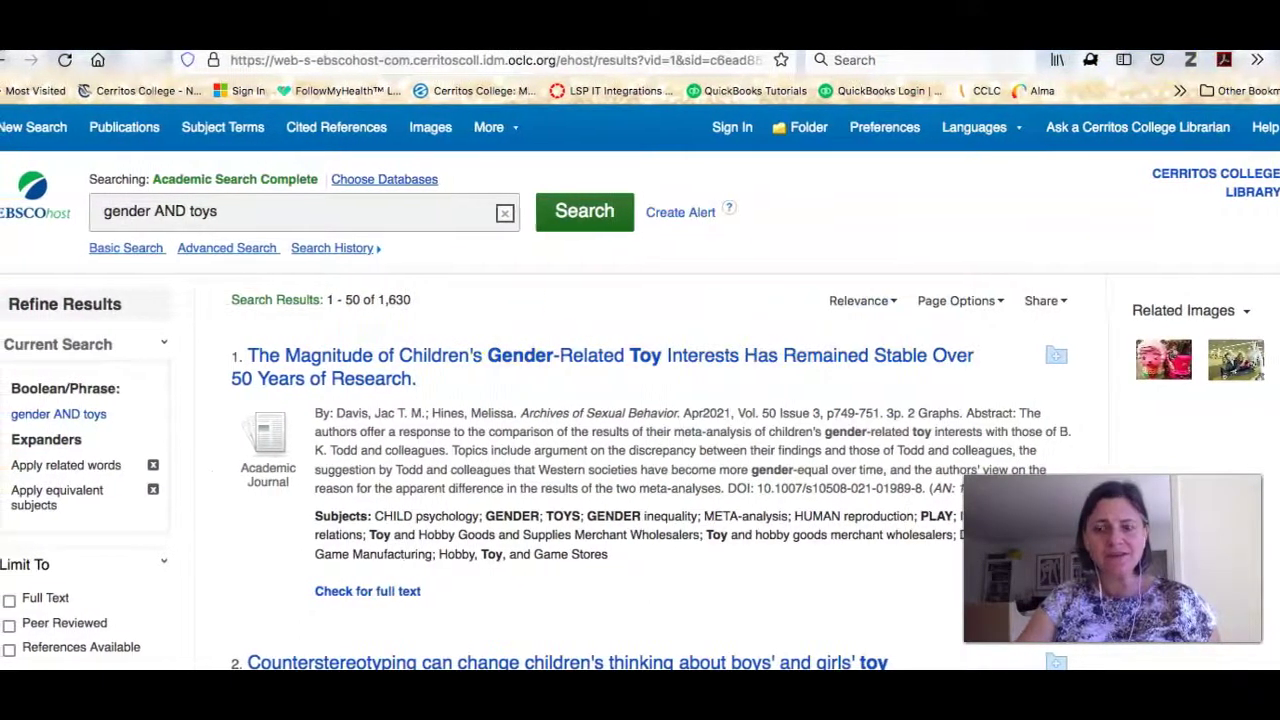
- Apply the Full Text limiter and the Newspapers source type, leaving 11 results
{"action": "left_click", "coordinate": [571, 430]}
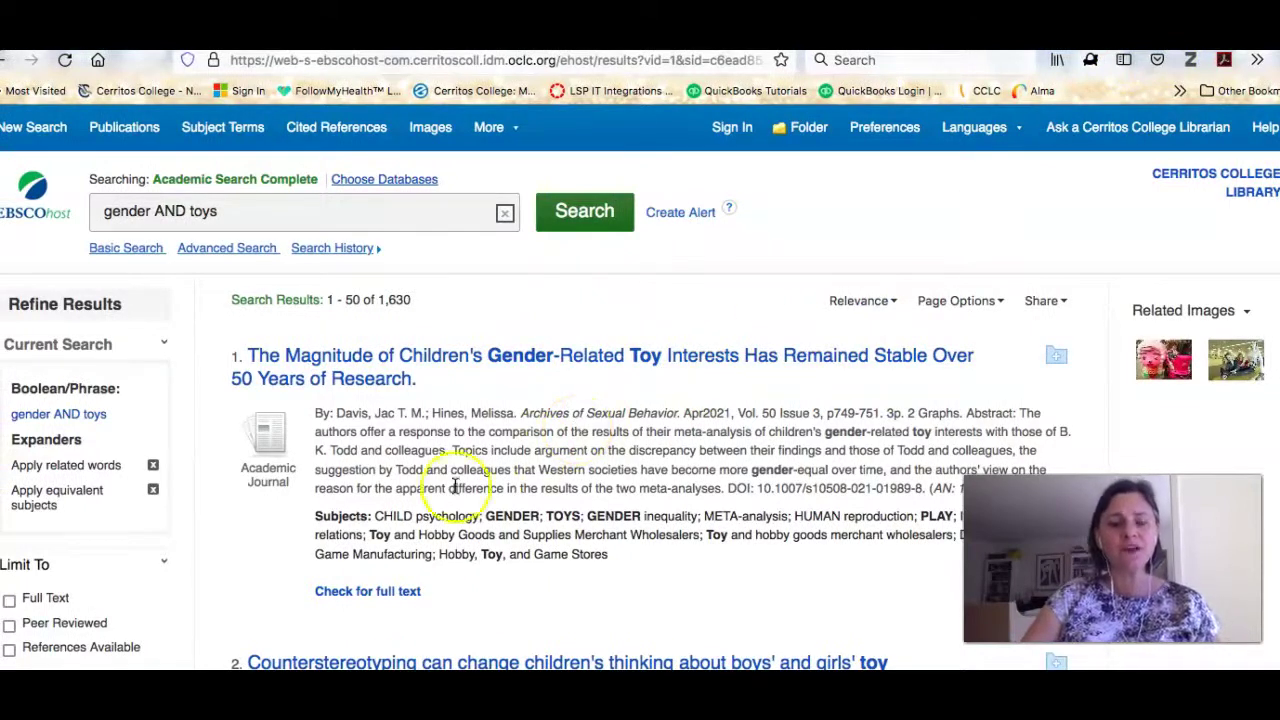
{"action": "left_click", "coordinate": [10, 601]}
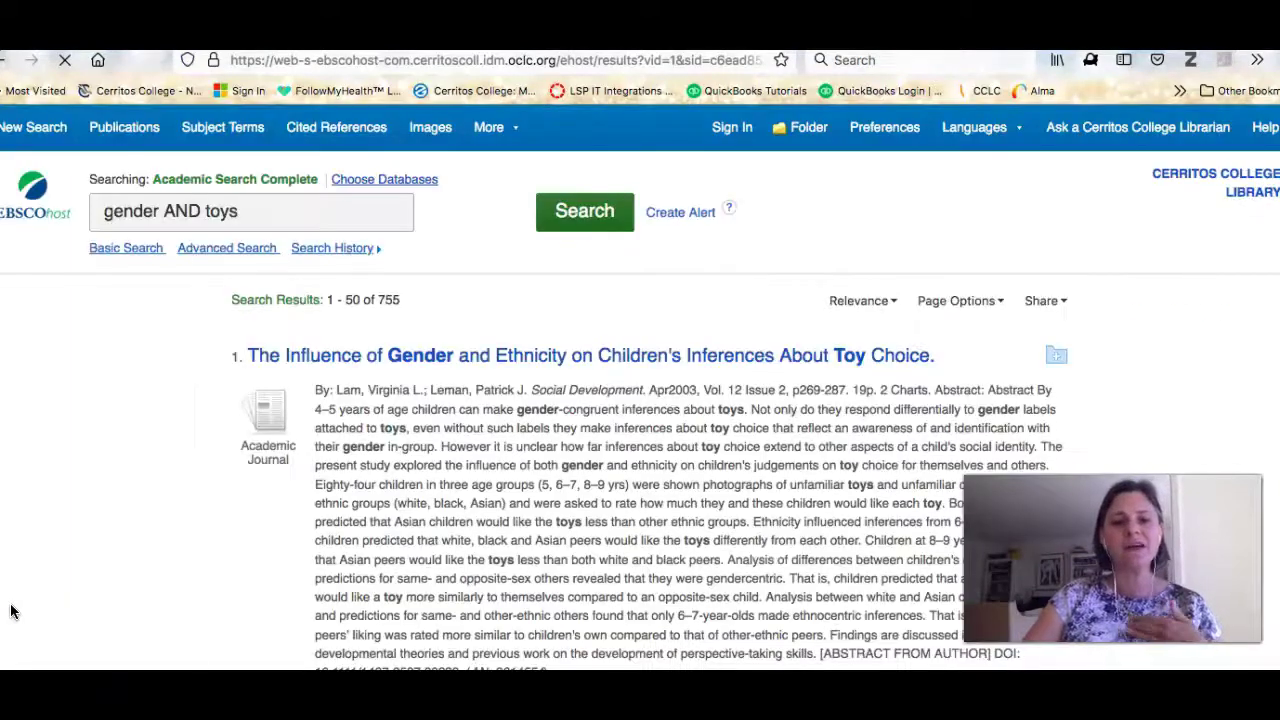
{"action": "scroll", "coordinate": [201, 549], "scroll_direction": "down", "scroll_amount": 5}
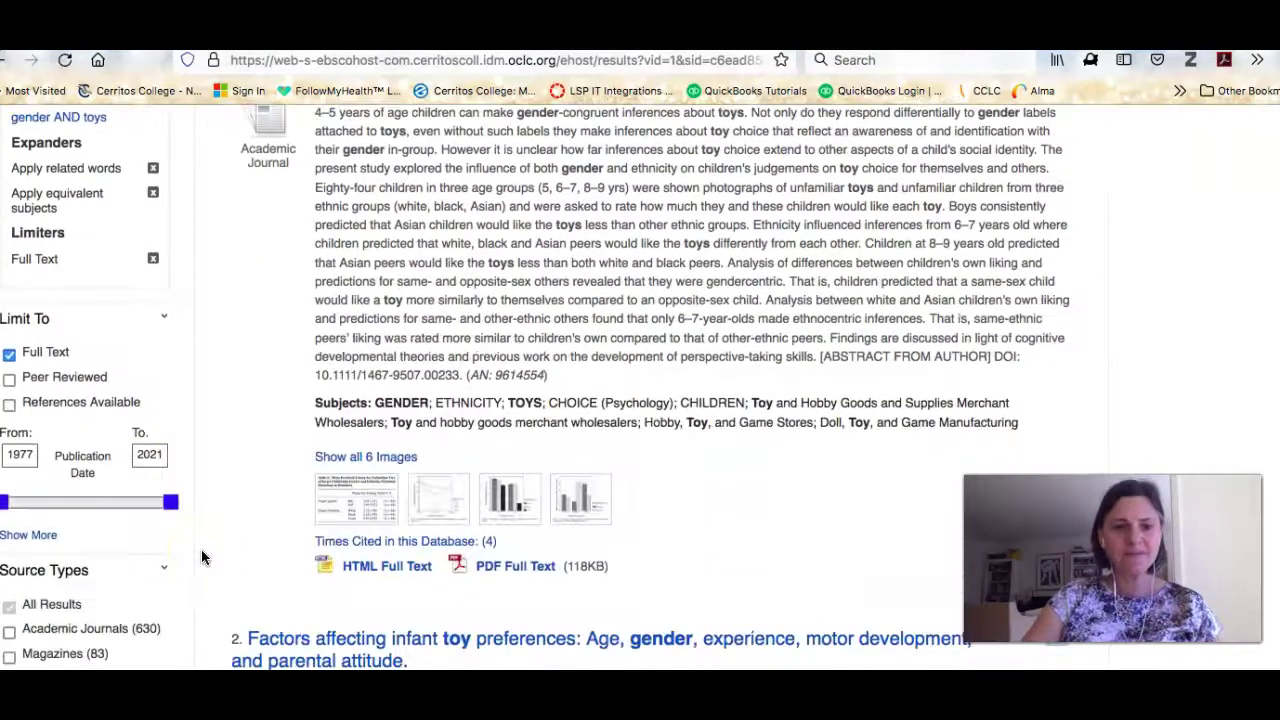
{"action": "scroll", "coordinate": [201, 557], "scroll_direction": "down", "scroll_amount": 1}
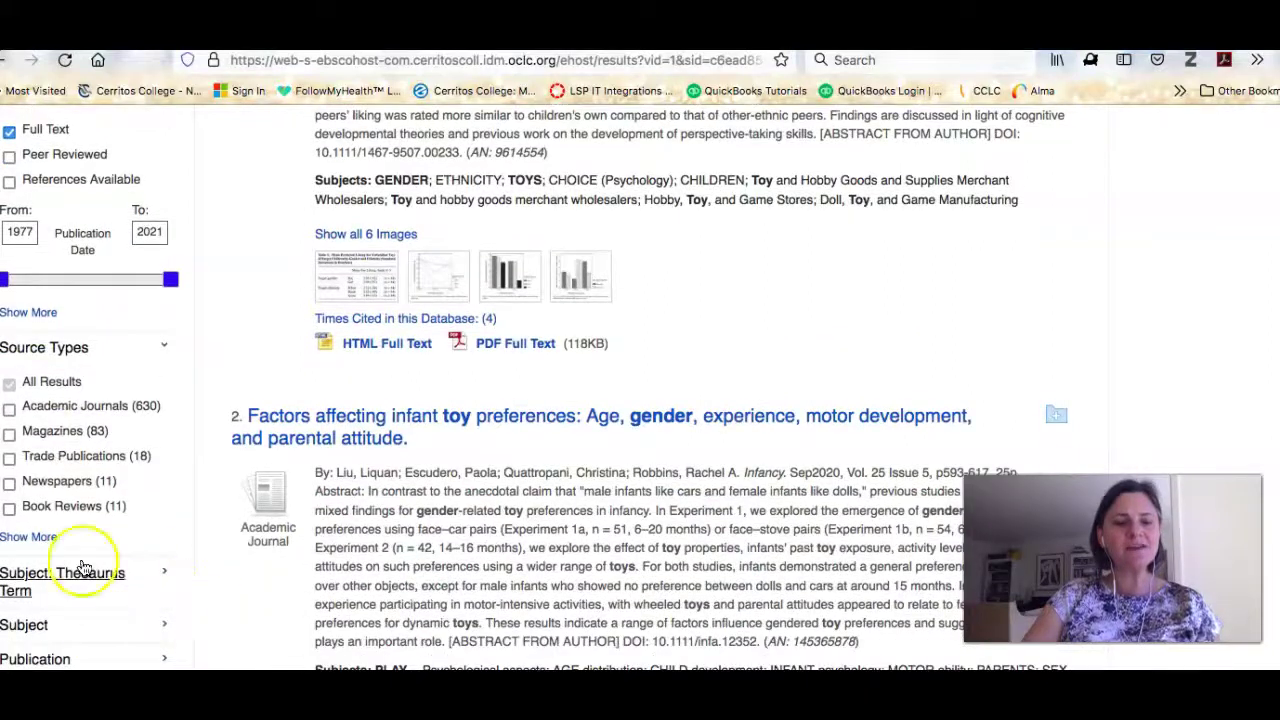
{"action": "scroll", "coordinate": [57, 466], "scroll_direction": "up", "scroll_amount": 3}
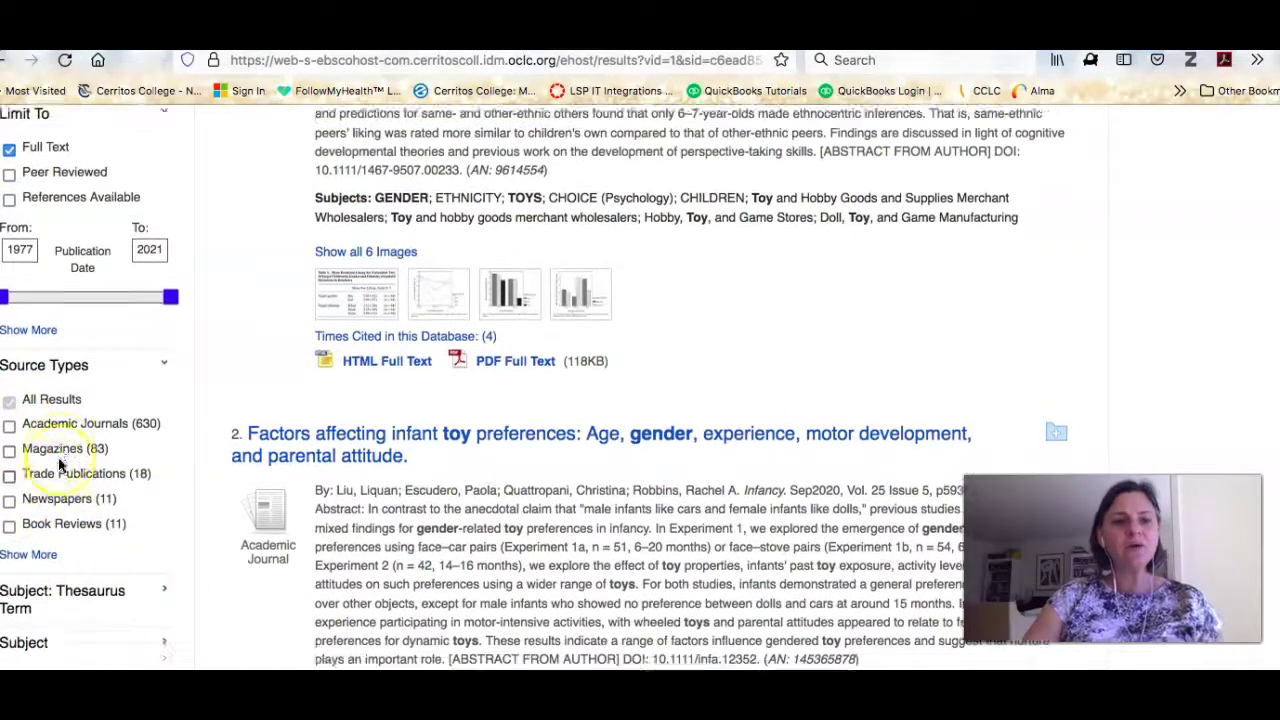
{"action": "scroll", "coordinate": [58, 466], "scroll_direction": "down", "scroll_amount": 3}
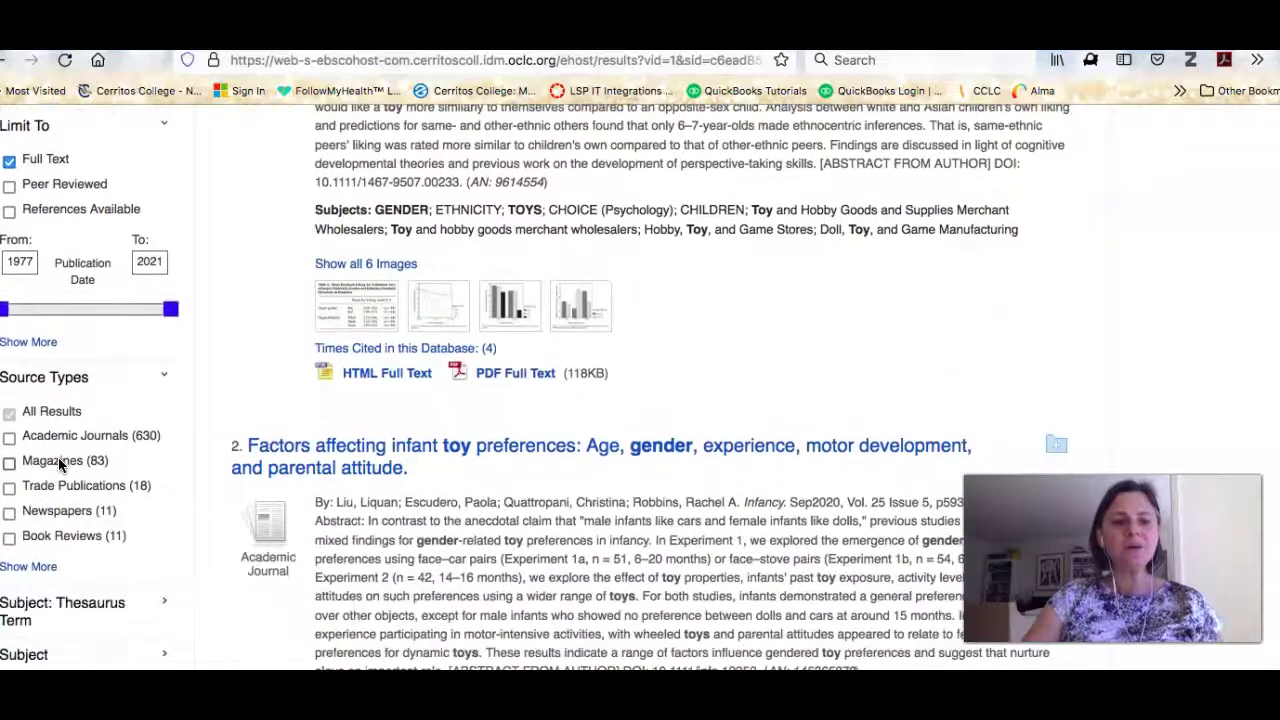
{"action": "left_click", "coordinate": [9, 515]}
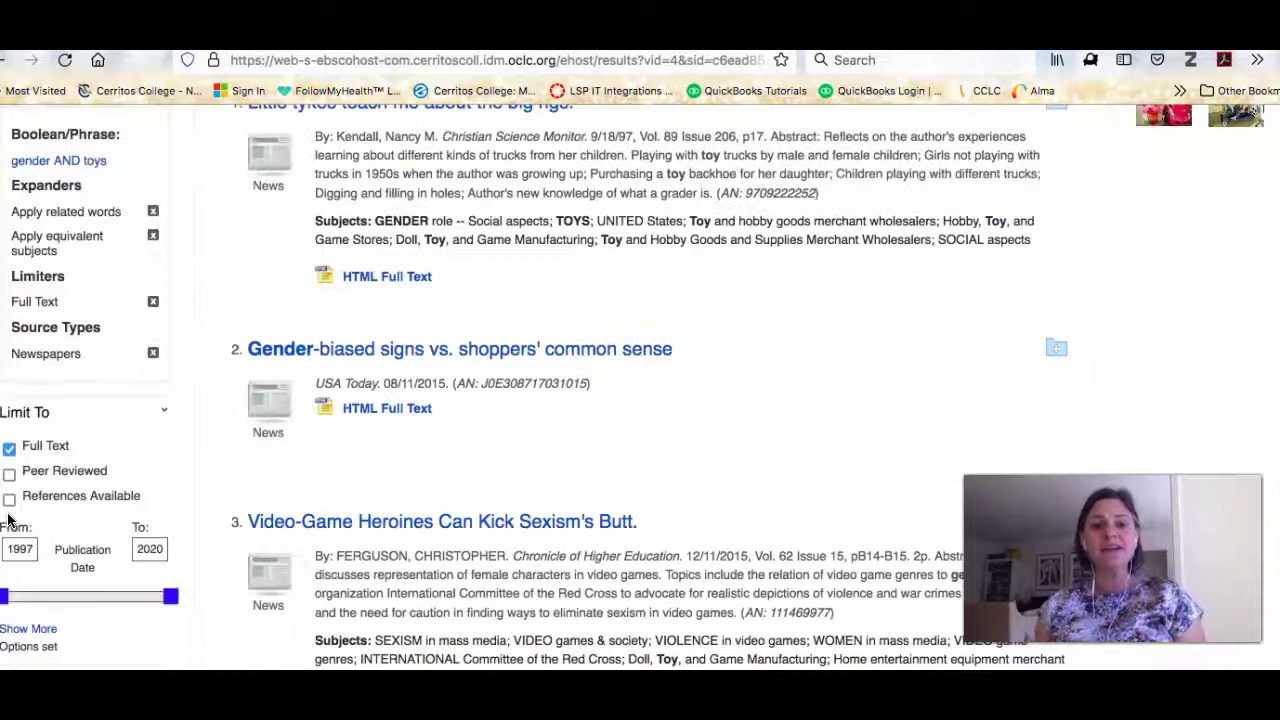
{"action": "scroll", "coordinate": [238, 485], "scroll_direction": "up", "scroll_amount": 3}
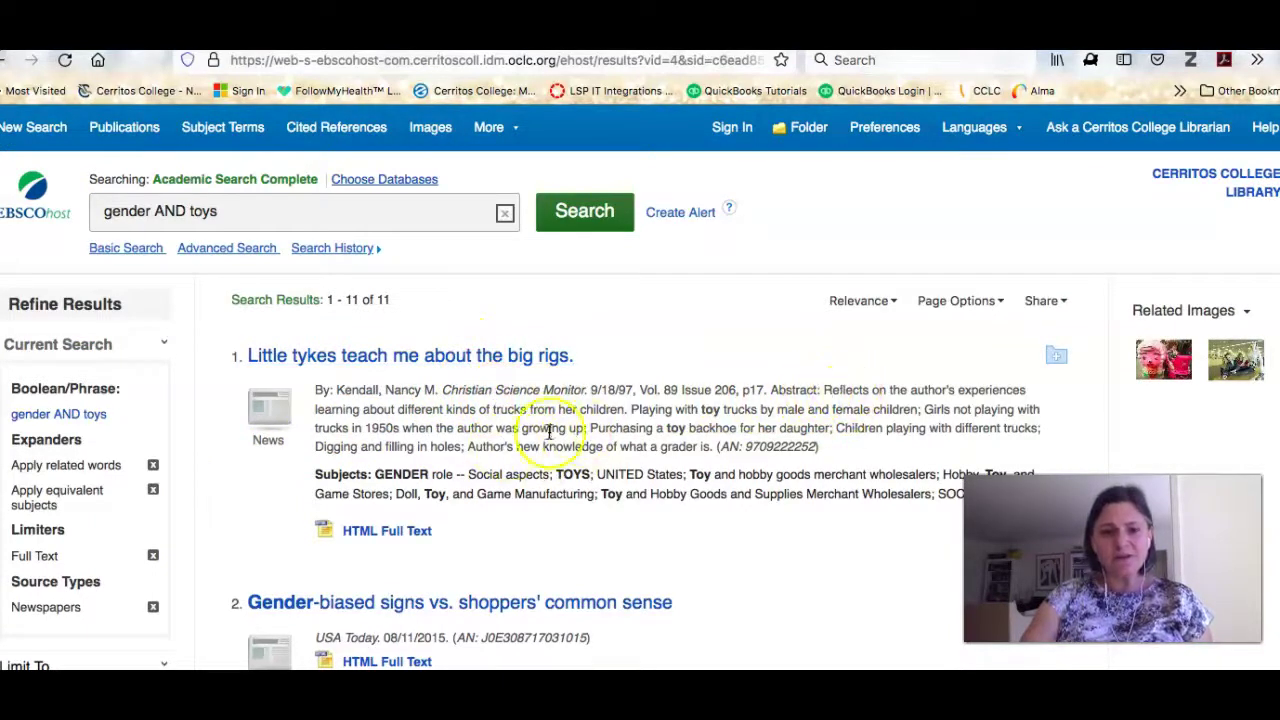
- Open the HTML full text of 'Little tykes teach me about the big rigs' and read through it
{"action": "left_click", "coordinate": [403, 537]}
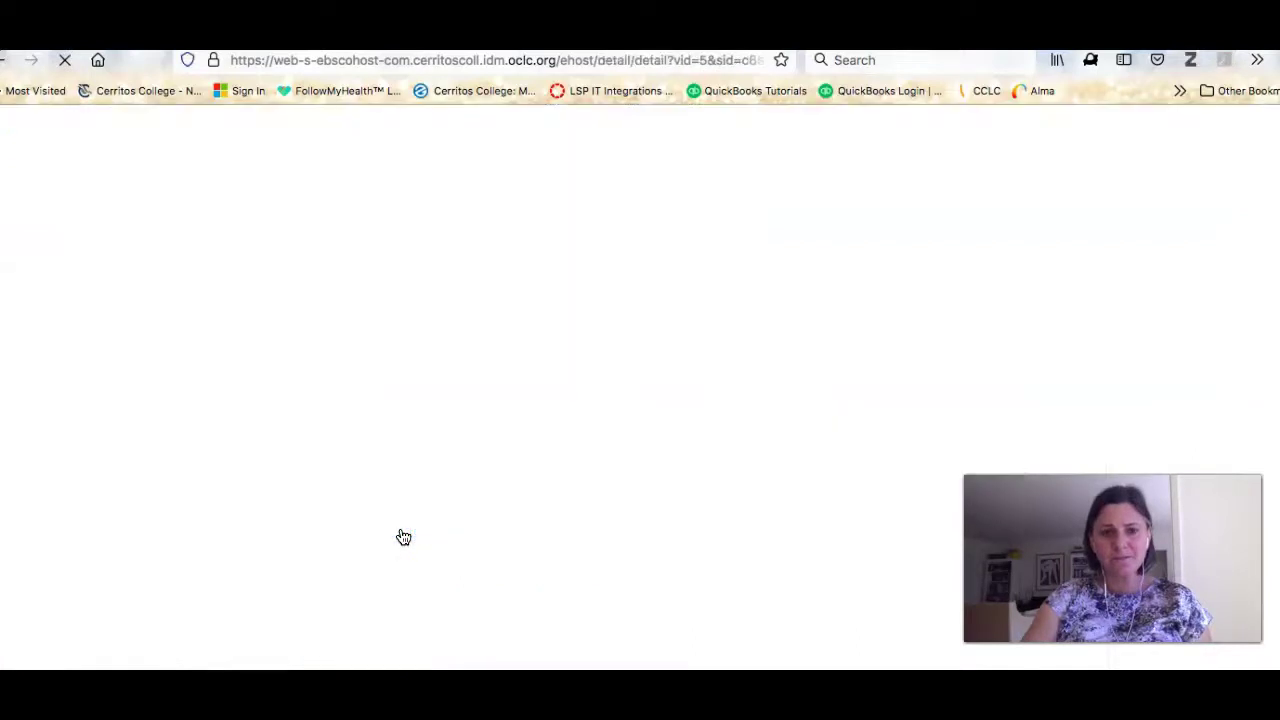
{"action": "left_click", "coordinate": [460, 491]}
{"action": "scroll", "coordinate": [470, 497], "scroll_direction": "down", "scroll_amount": 3}
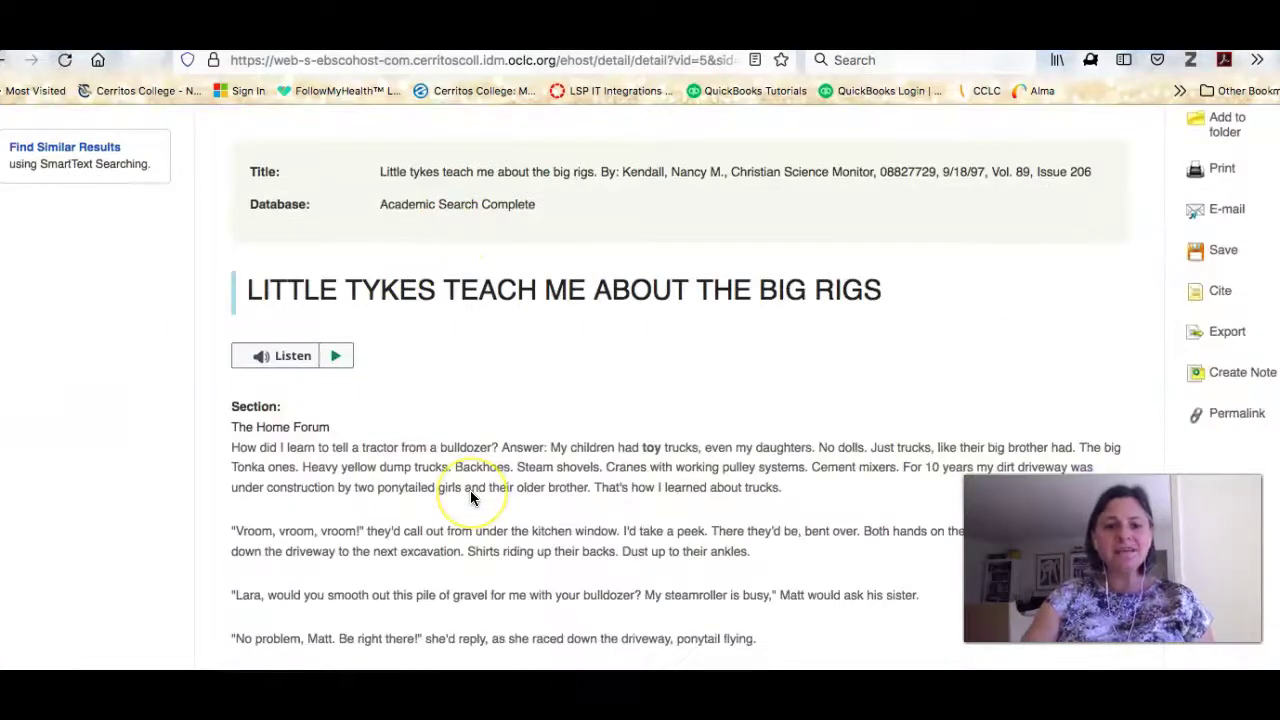
{"action": "scroll", "coordinate": [470, 490], "scroll_direction": "down", "scroll_amount": 2}
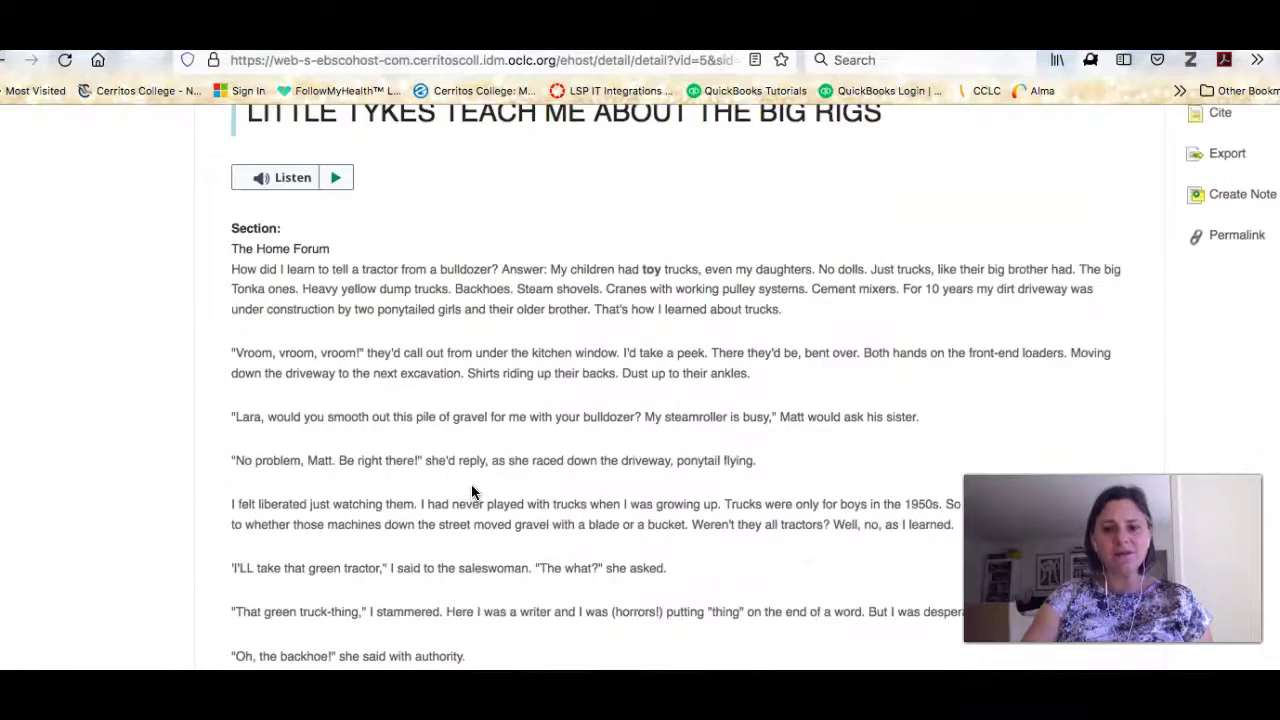
{"action": "scroll", "coordinate": [471, 489], "scroll_direction": "down", "scroll_amount": 2}
{"action": "left_click", "coordinate": [471, 466]}
{"action": "scroll", "coordinate": [471, 466], "scroll_direction": "up", "scroll_amount": 1}
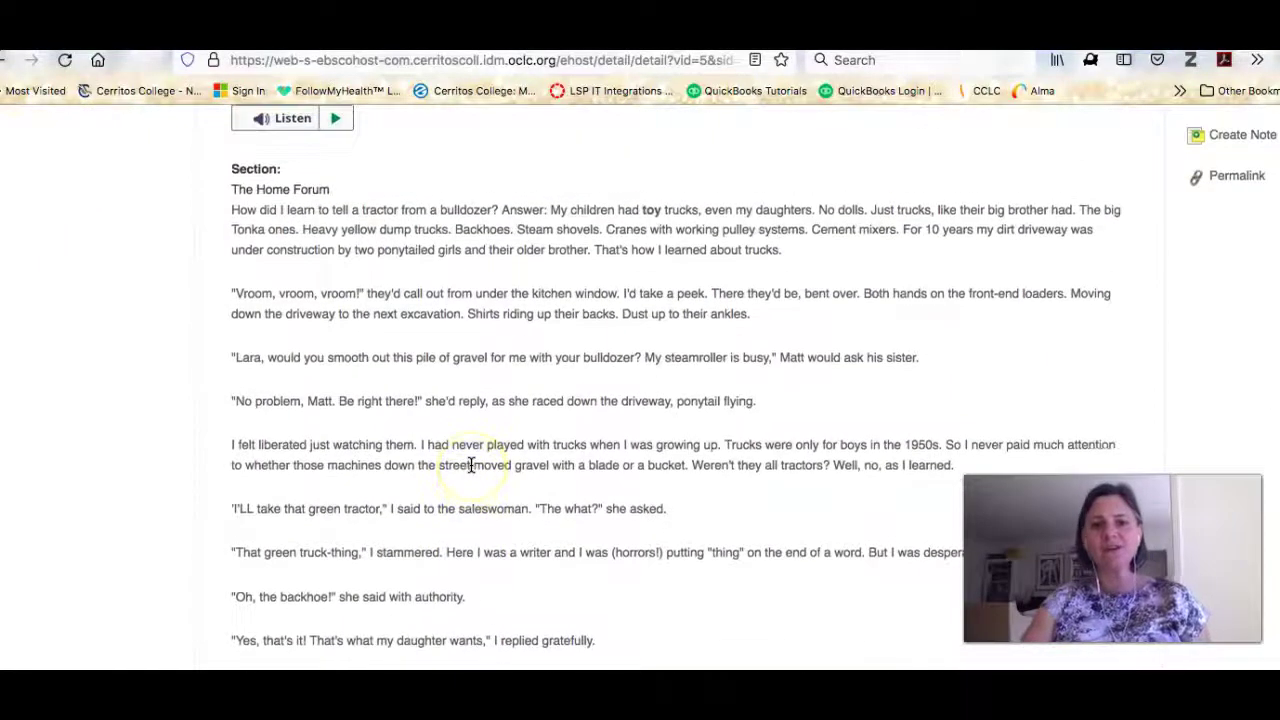
{"action": "scroll", "coordinate": [471, 464], "scroll_direction": "down", "scroll_amount": 2}
{"action": "scroll", "coordinate": [471, 464], "scroll_direction": "down", "scroll_amount": 5}
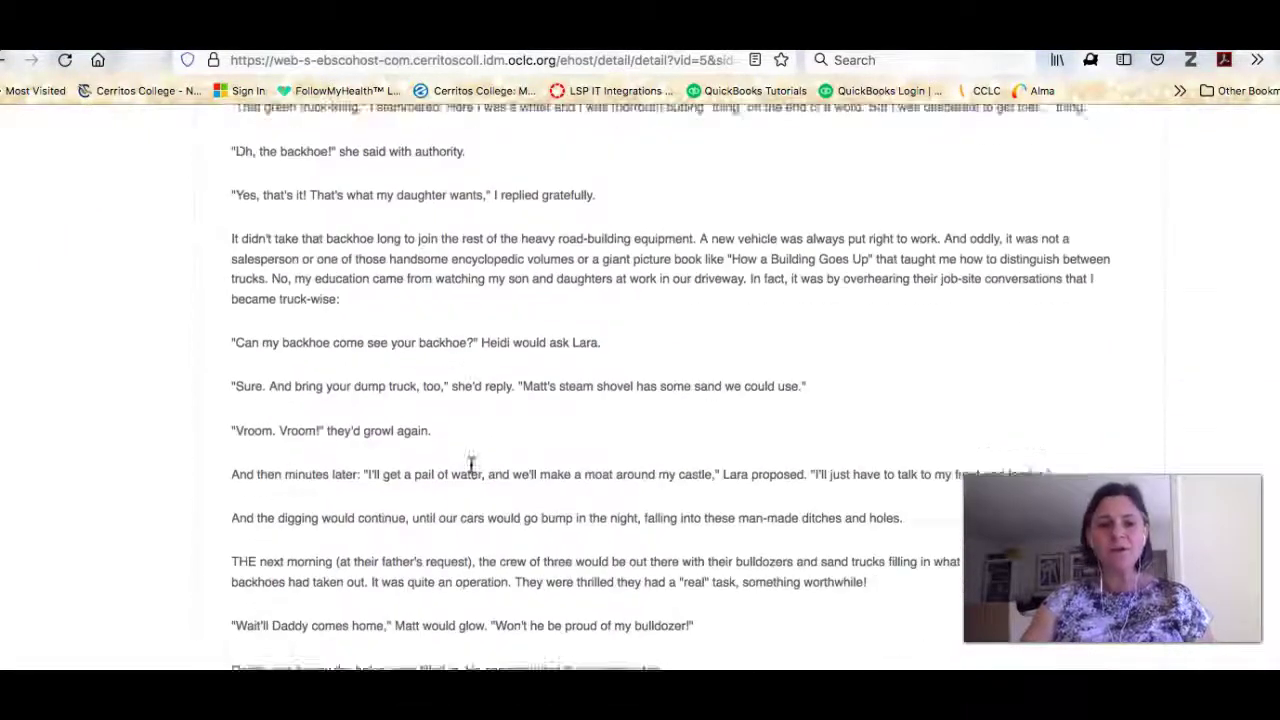
{"action": "scroll", "coordinate": [471, 465], "scroll_direction": "down", "scroll_amount": 2}
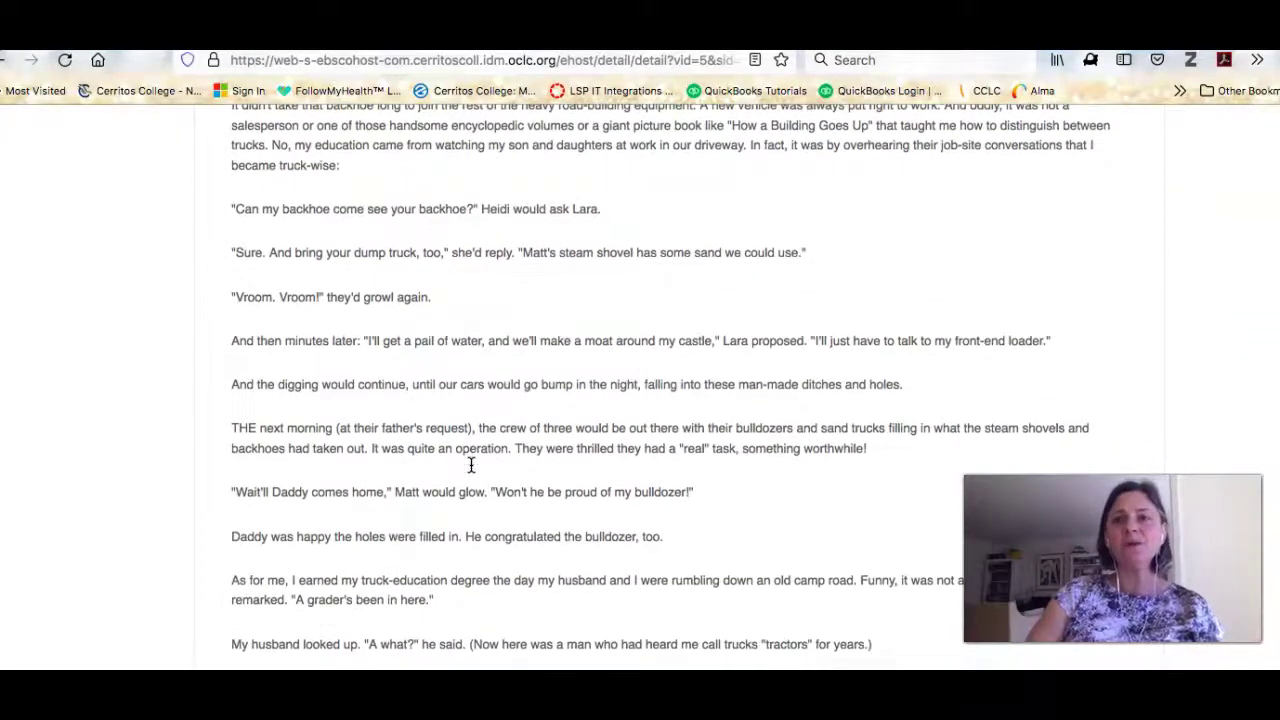
{"action": "scroll", "coordinate": [471, 465], "scroll_direction": "down", "scroll_amount": 3}
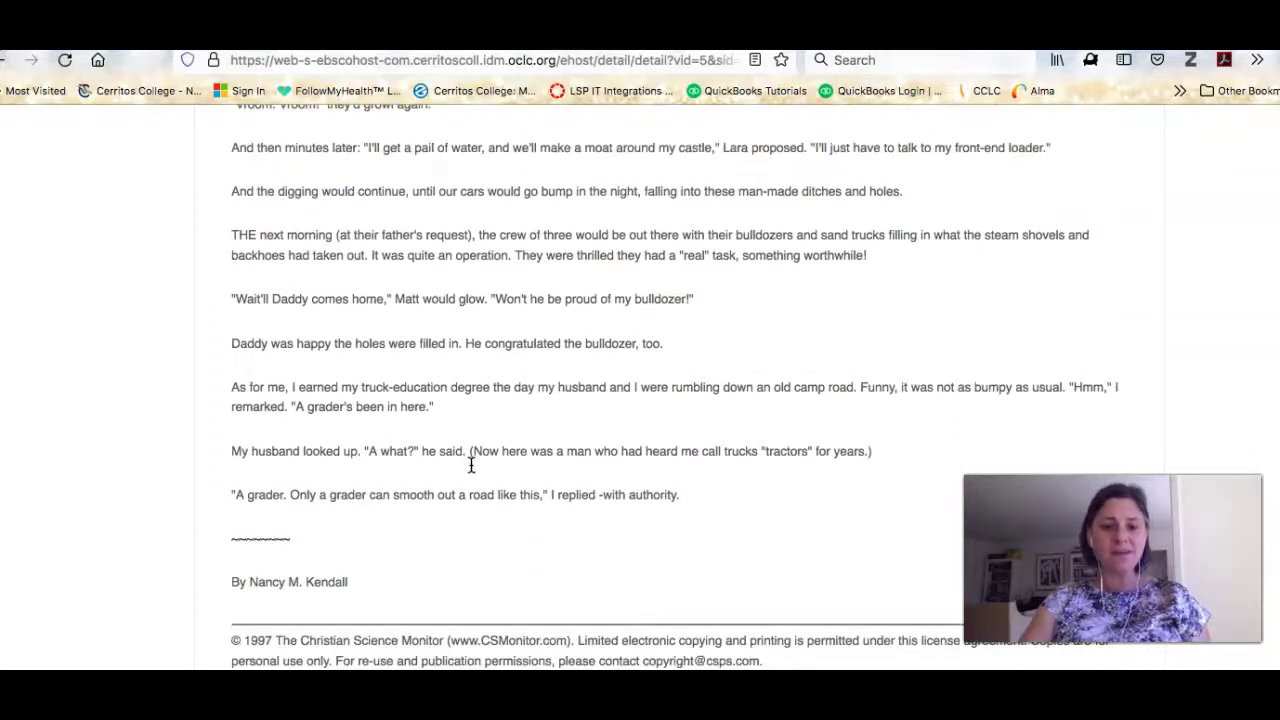
{"action": "scroll", "coordinate": [471, 465], "scroll_direction": "up", "scroll_amount": 10}
{"action": "scroll", "coordinate": [471, 464], "scroll_direction": "up", "scroll_amount": 5}
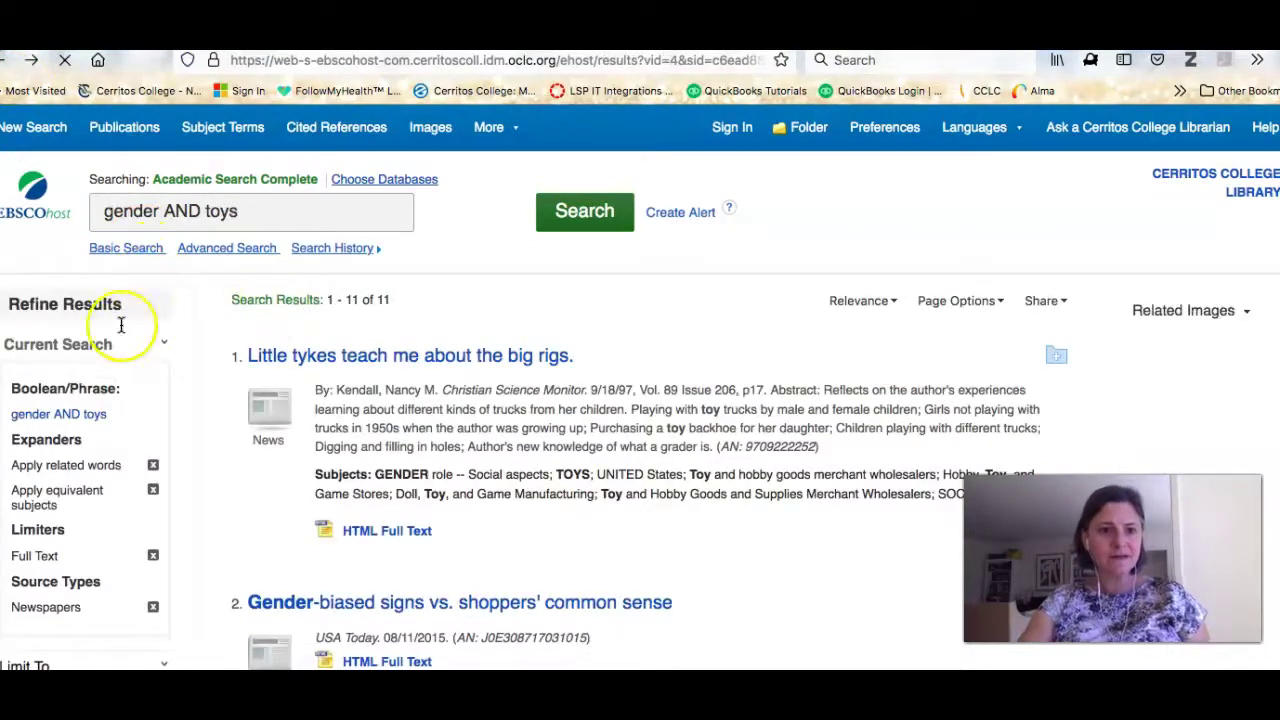
- Remove the Newspapers limiter under Current Search, widening the full-text results to 755
{"action": "scroll", "coordinate": [155, 407], "scroll_direction": "down", "scroll_amount": 5}
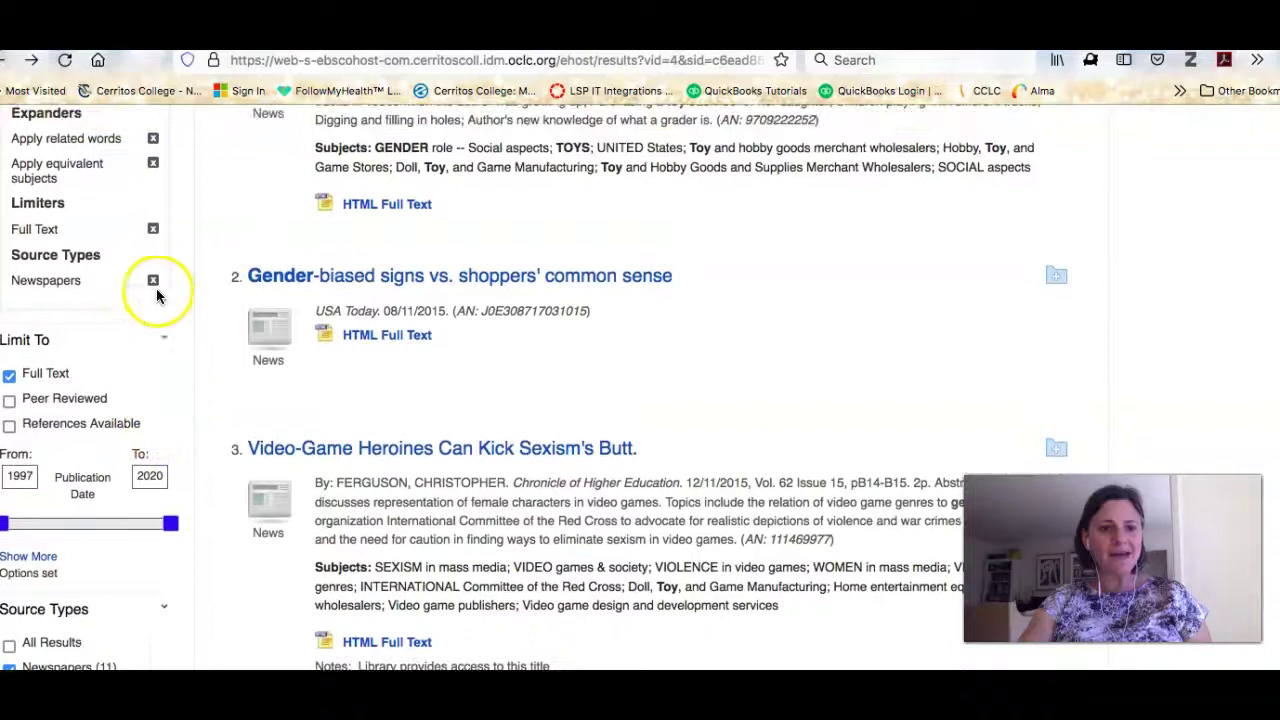
{"action": "left_click", "coordinate": [156, 282]}
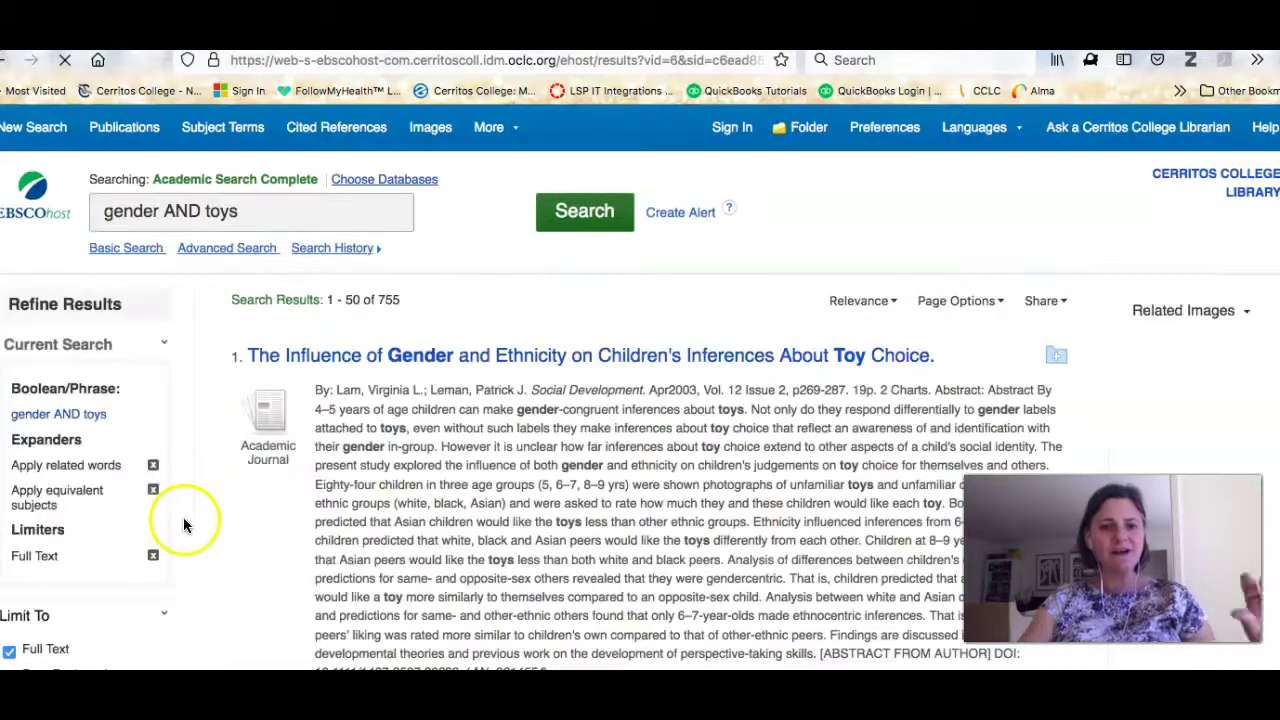
{"action": "scroll", "coordinate": [204, 514], "scroll_direction": "down", "scroll_amount": 6}
{"action": "scroll", "coordinate": [204, 514], "scroll_direction": "down", "scroll_amount": 2}
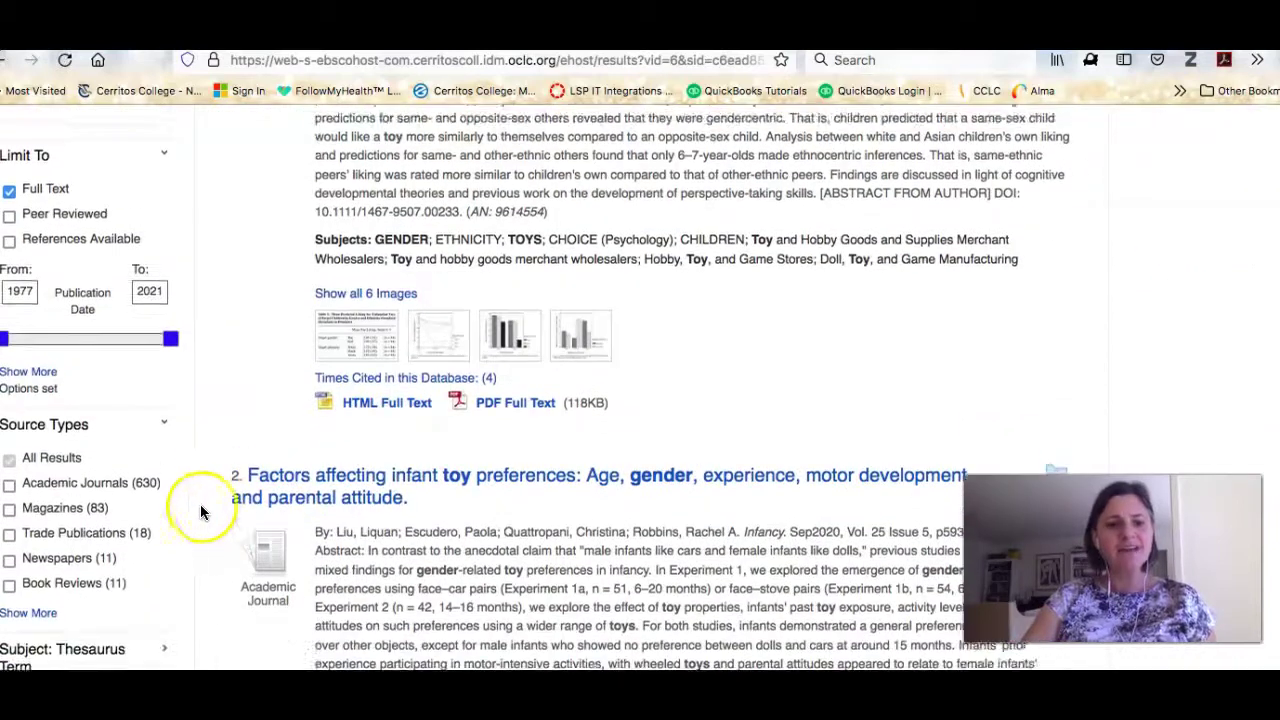